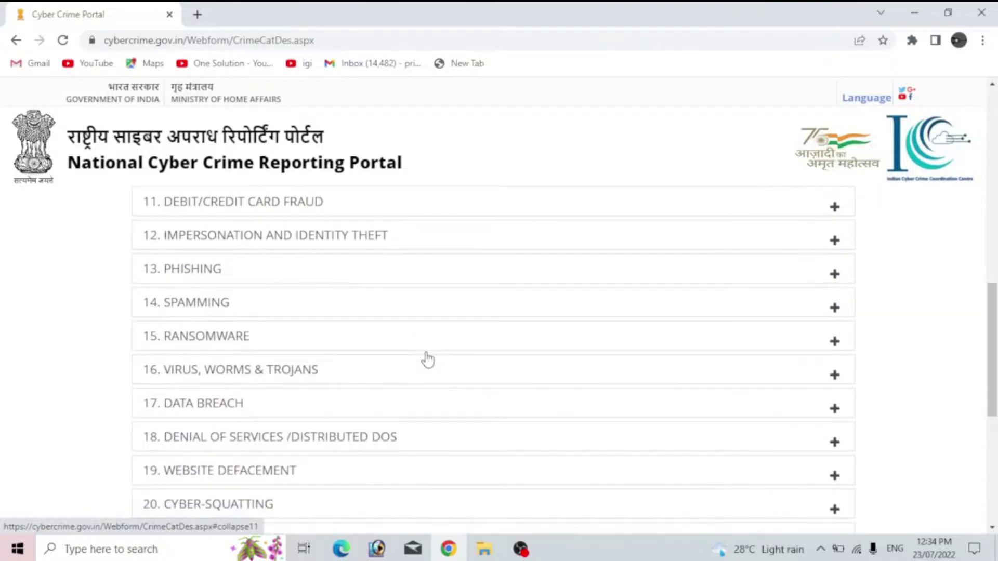
# - Leave the crime category descriptions, return to the complaint filing page and start filing a complaint
pyautogui.scroll(-1, 427, 359)
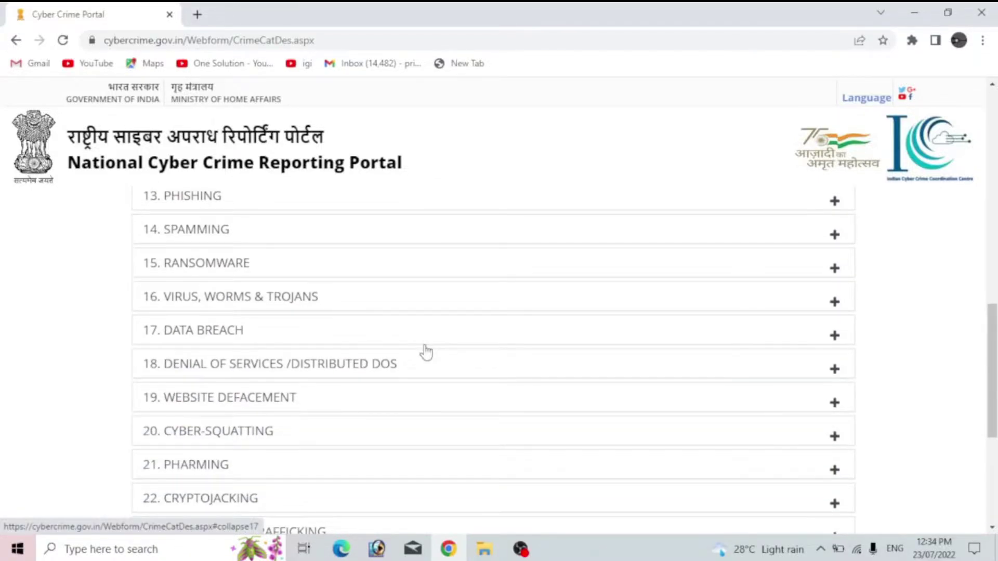
pyautogui.click(16, 40)
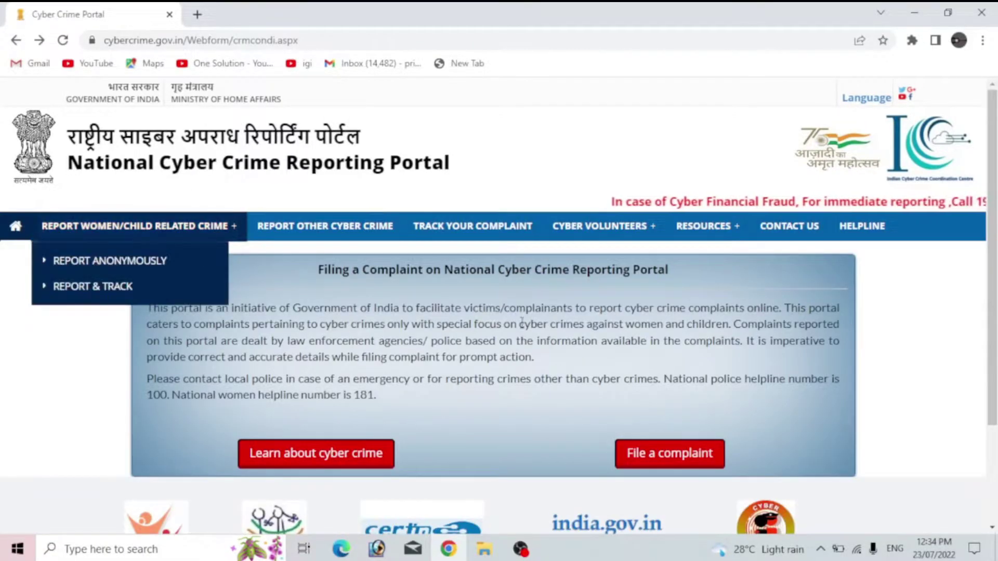
pyautogui.scroll(-1, 585, 369)
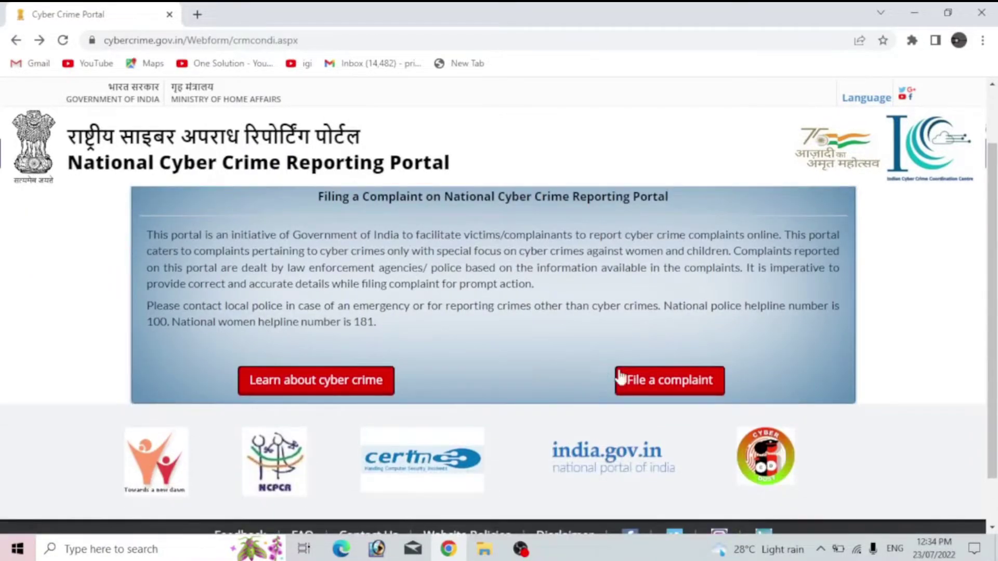
pyautogui.click(678, 395)
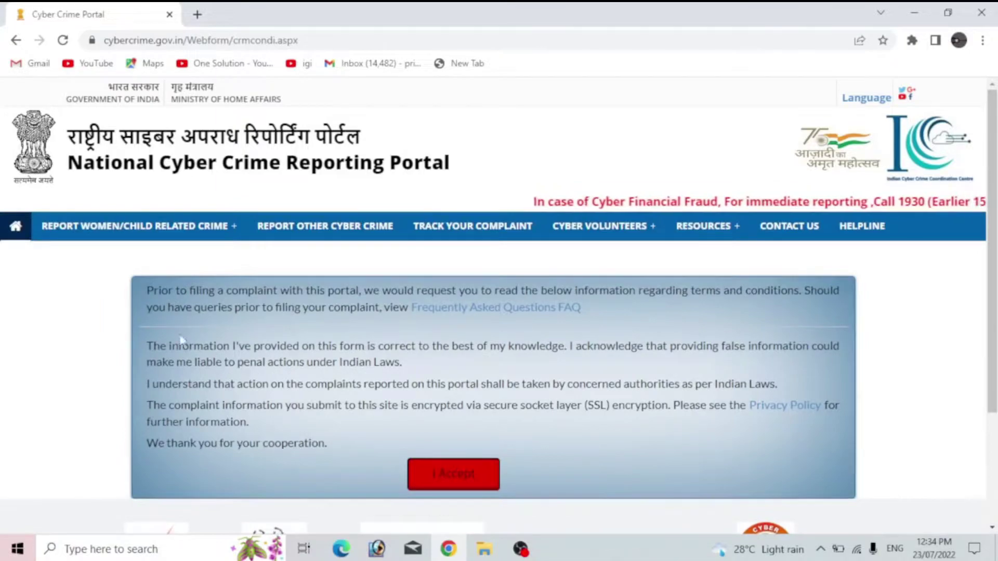
# - Highlight the declaration text in the filing terms and accept the terms and conditions
pyautogui.moveTo(141, 345); pyautogui.dragTo(835, 419)
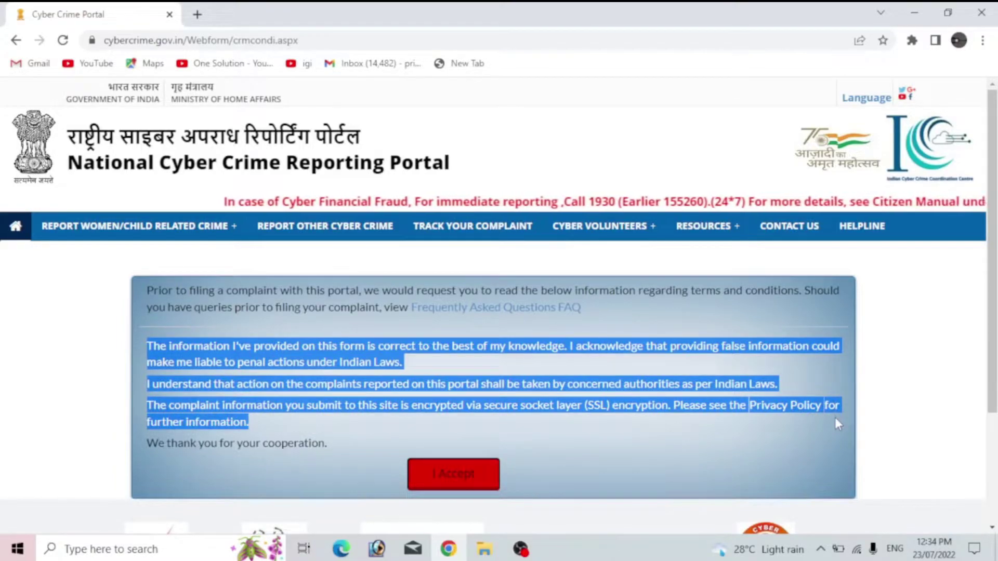
pyautogui.click(753, 423)
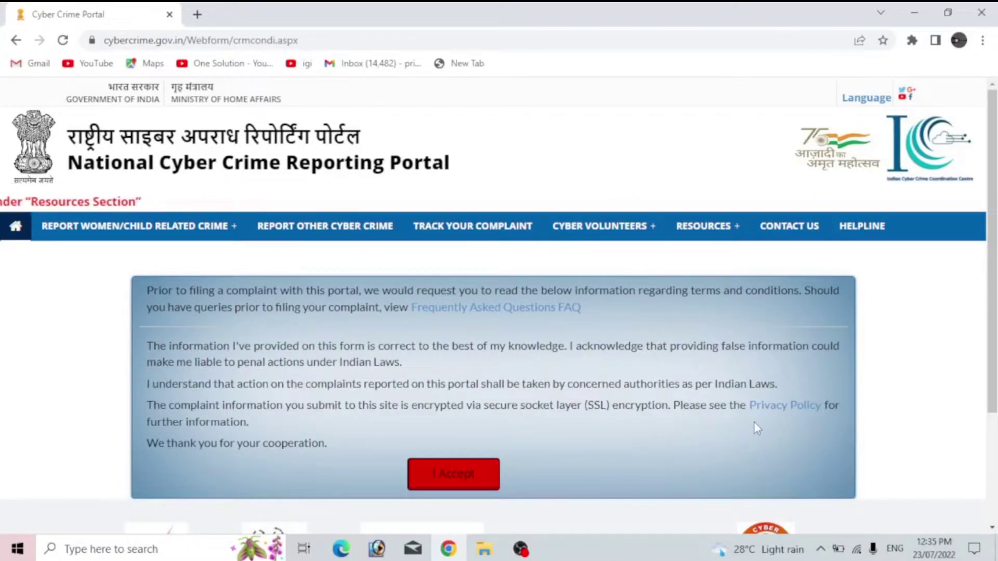
pyautogui.click(465, 484)
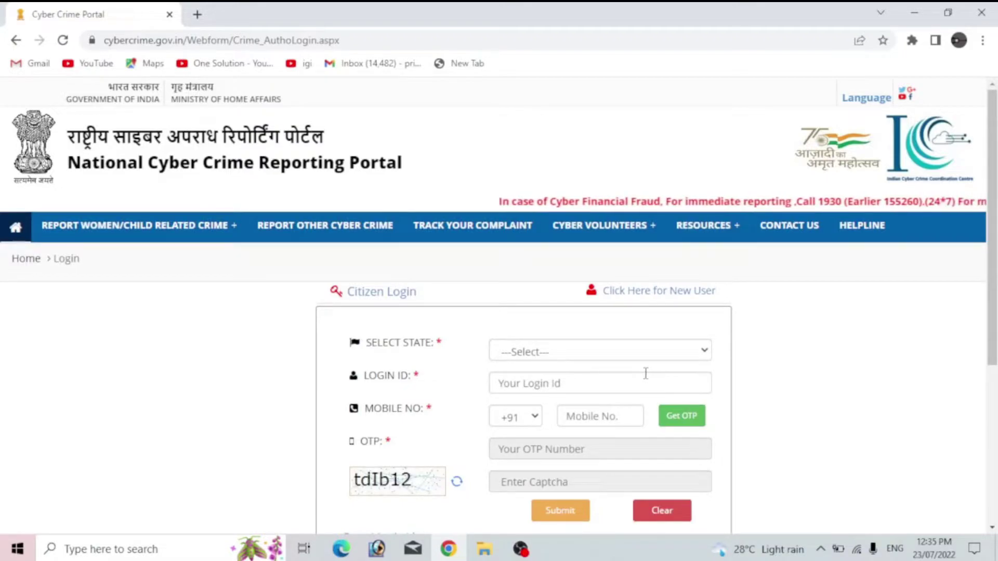
# - Switch the citizen login form to new user registration and select UTTAR PRADESH as the state
pyautogui.click(640, 297)
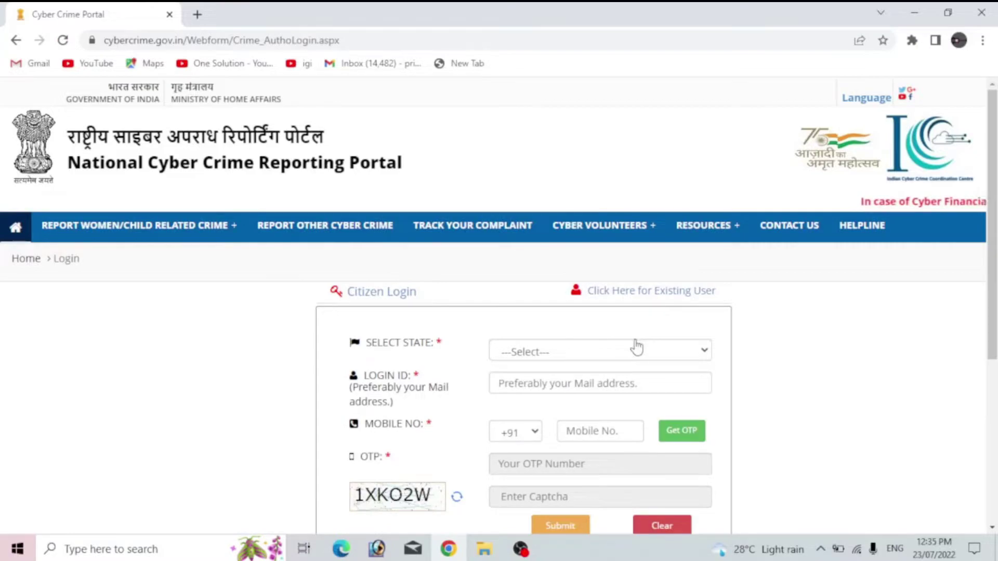
pyautogui.scroll(-1, 636, 347)
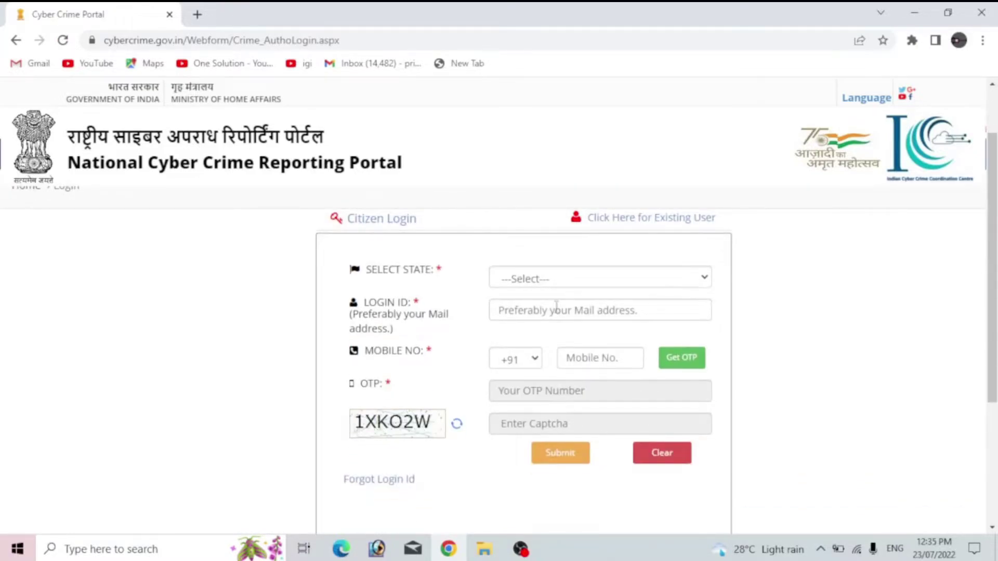
pyautogui.click(696, 286)
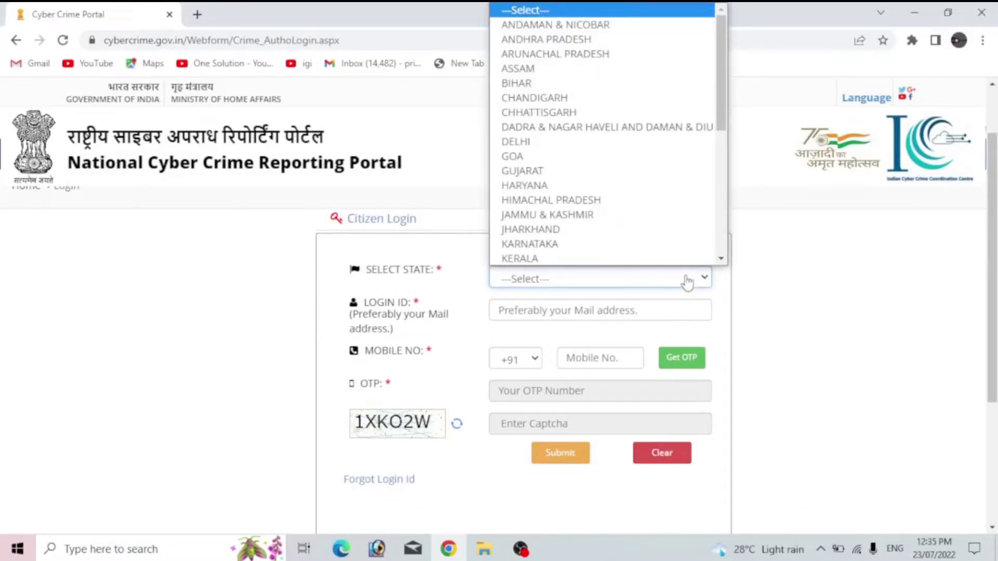
pyautogui.press('u')
pyautogui.press('Return')
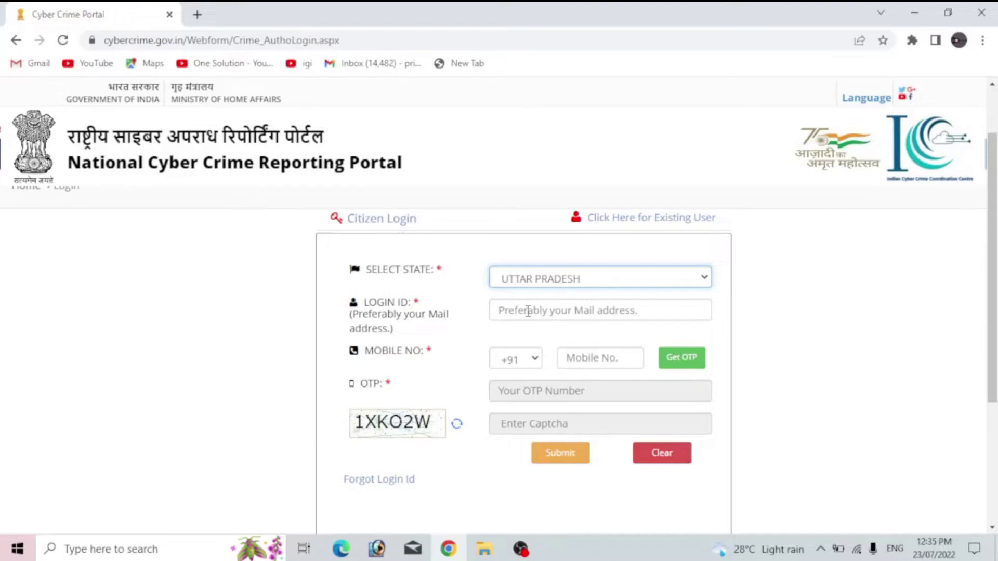
# - Look over the login ID and mobile number fields of the new user registration form
pyautogui.click(528, 310)
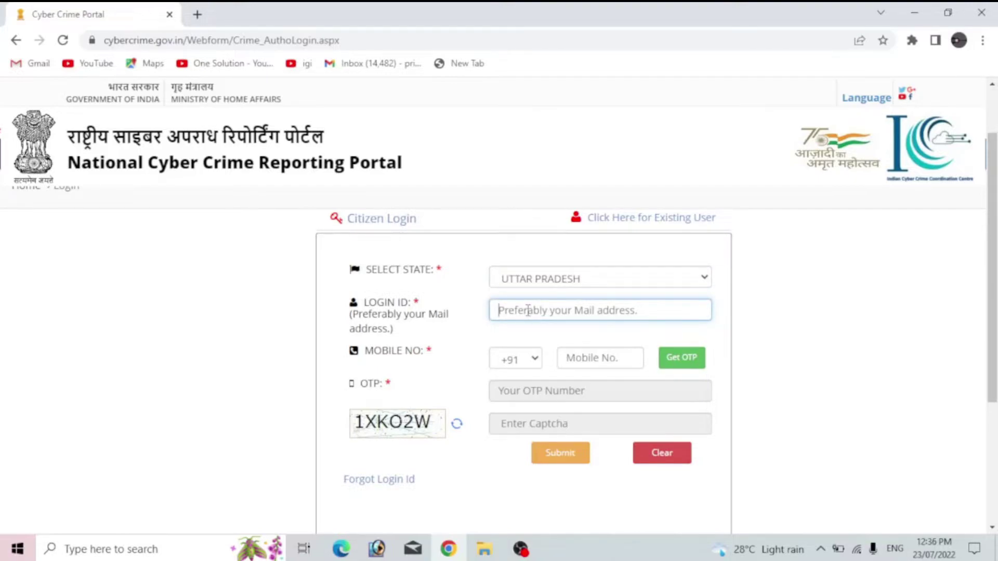
pyautogui.scroll(-1, 561, 311)
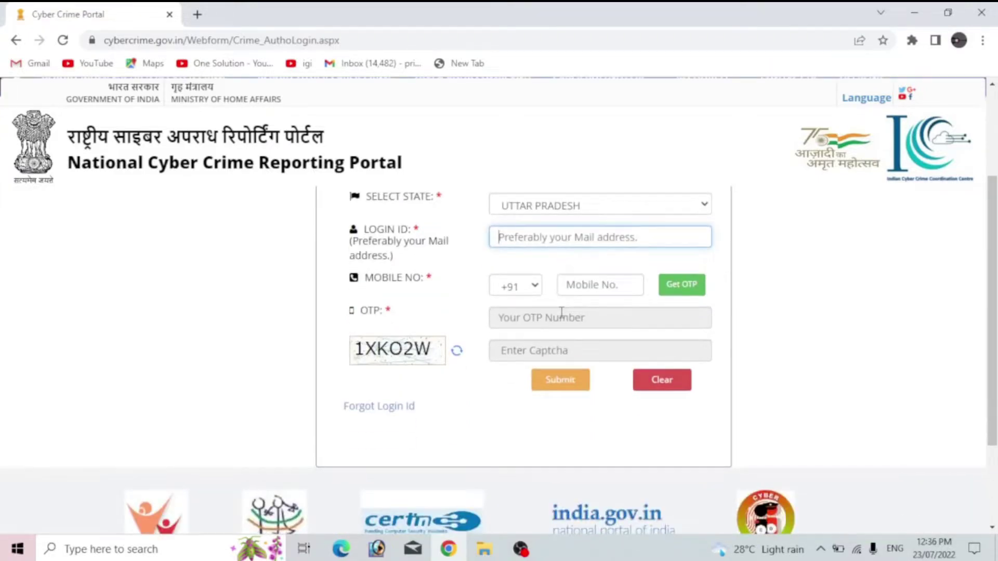
pyautogui.click(592, 286)
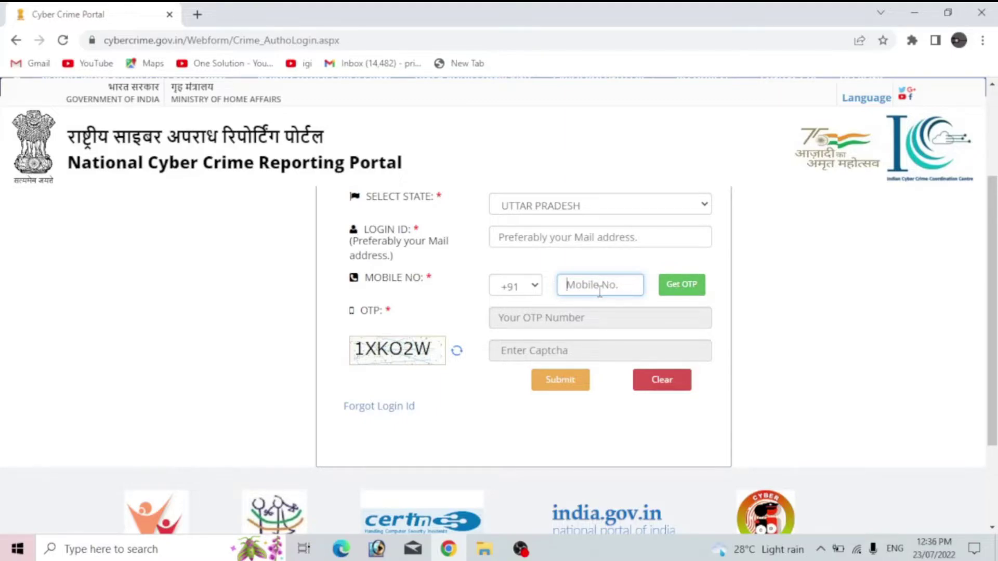
# - Look over the user profile details form and set the title to Mr
pyautogui.scroll(-3, 571, 291)
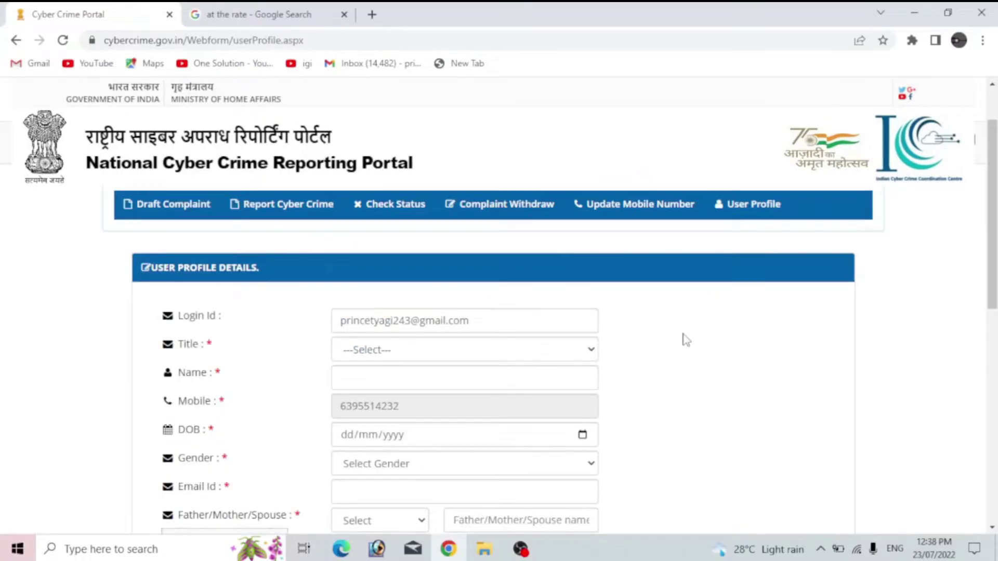
pyautogui.scroll(-3, 686, 337)
pyautogui.scroll(1, 686, 338)
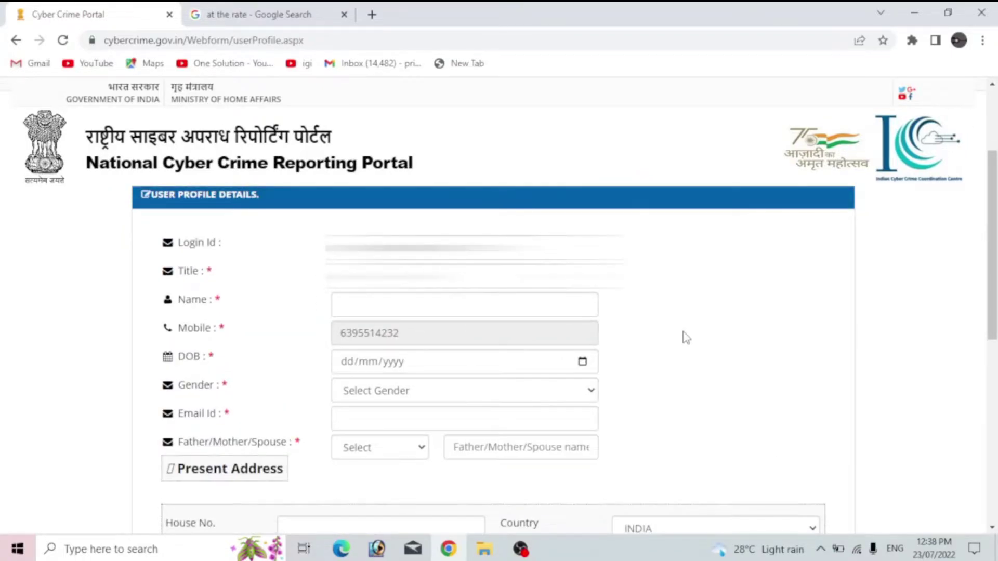
pyautogui.scroll(2, 686, 338)
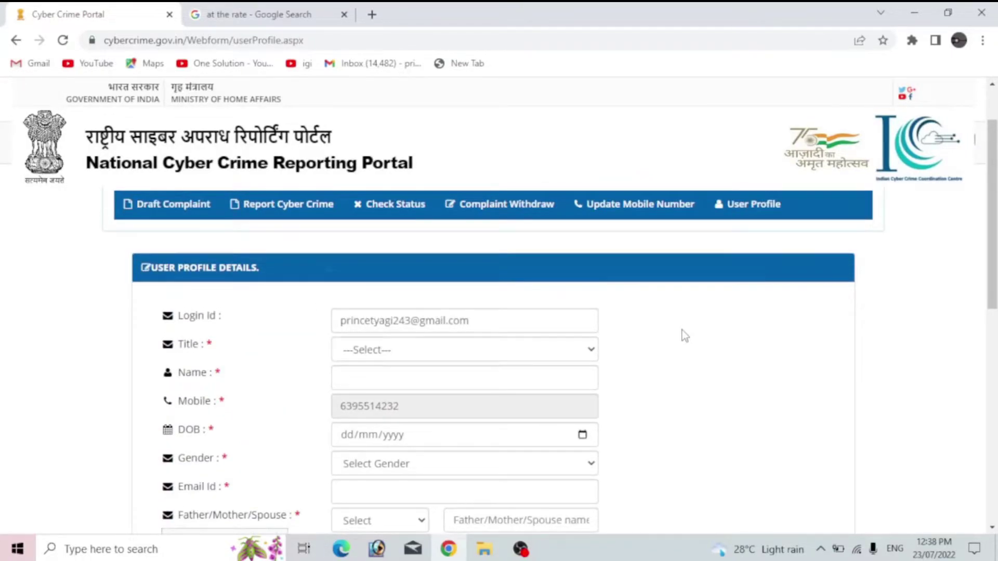
pyautogui.scroll(-2, 684, 334)
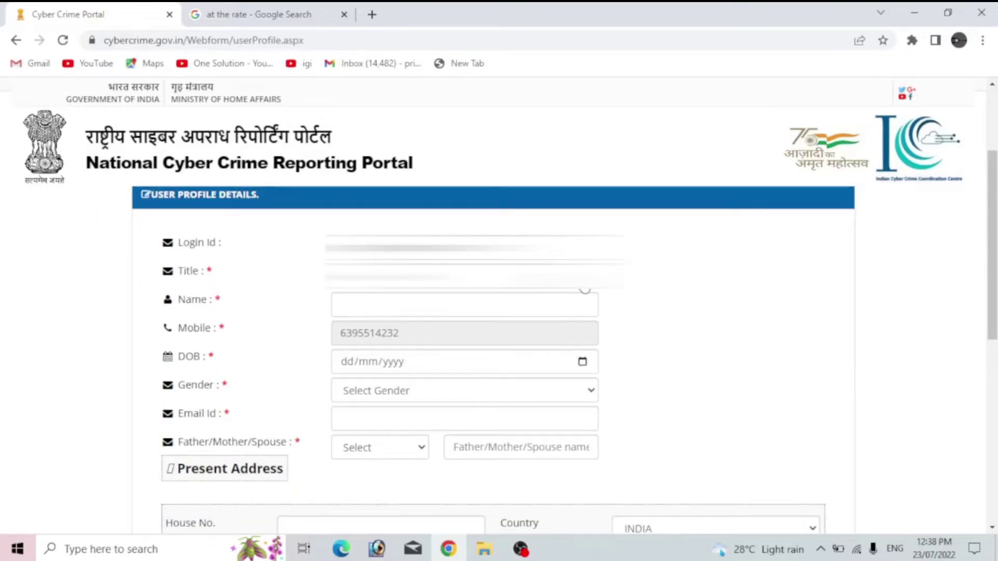
pyautogui.click(581, 287)
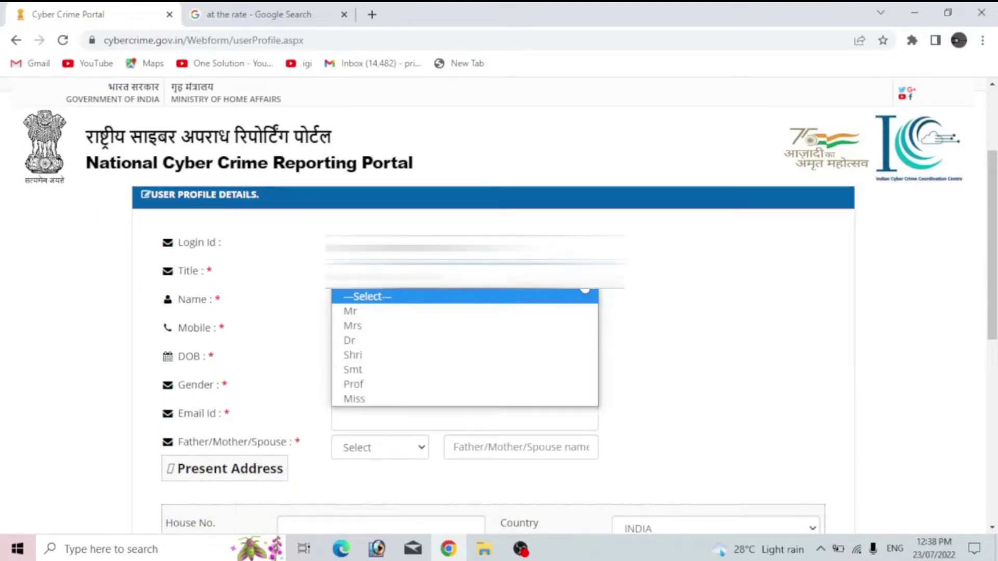
pyautogui.click(575, 311)
# - Look at the name field and the date-of-birth calendar in the user profile details
pyautogui.click(468, 304)
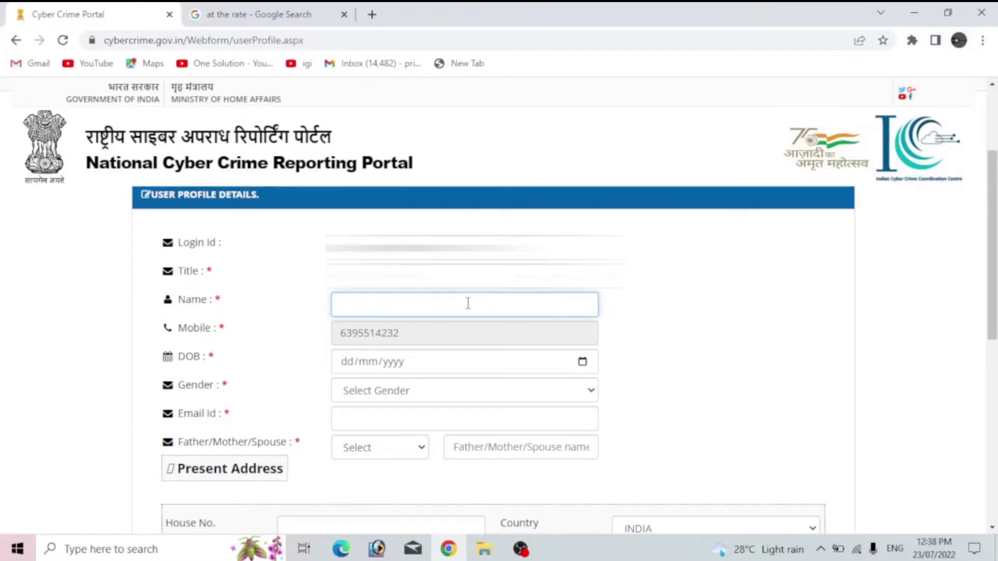
pyautogui.scroll(-1, 468, 303)
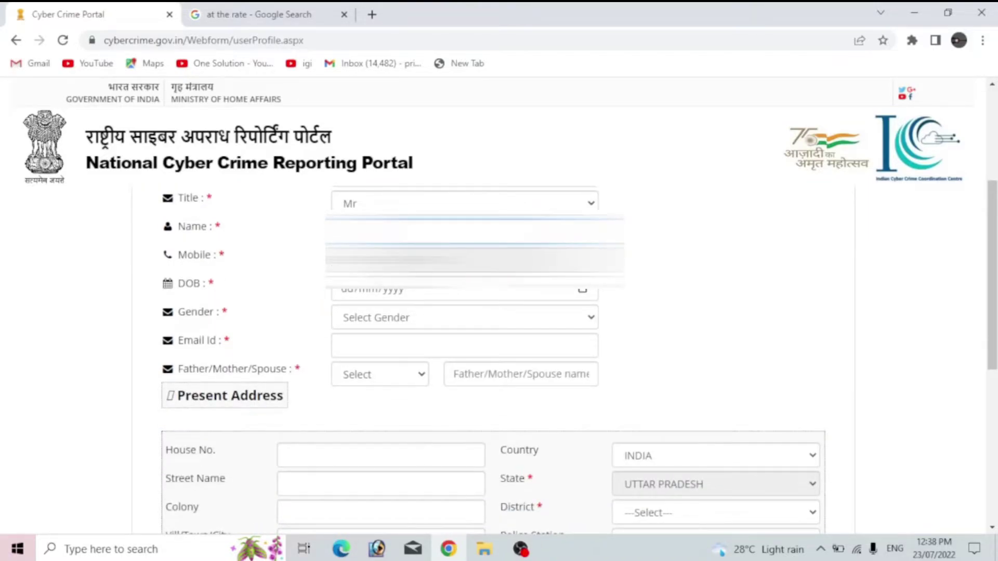
pyautogui.click(582, 290)
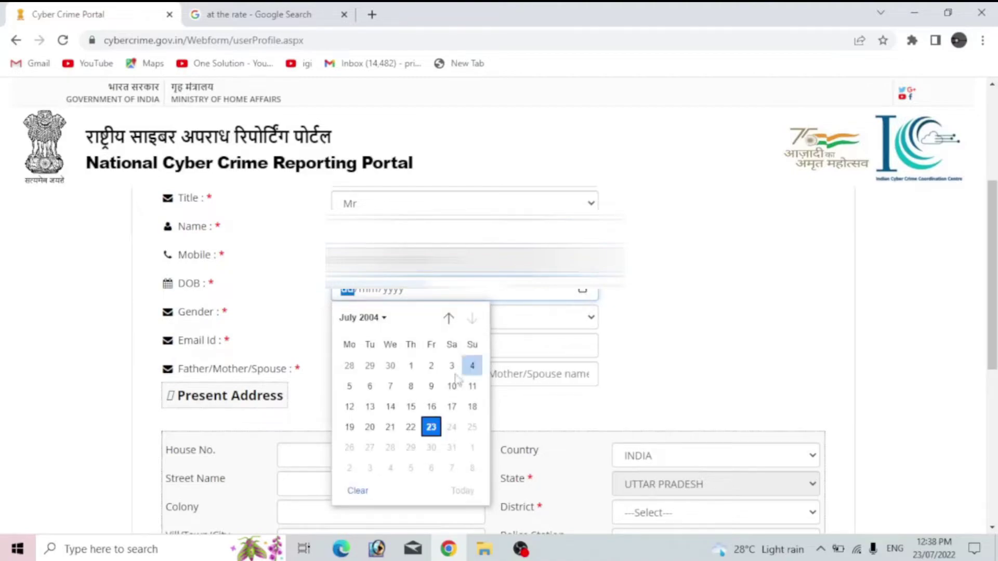
pyautogui.click(525, 332)
# - Set the profile's gender to Male and the Father/Mother/Spouse relation to Father
pyautogui.click(530, 319)
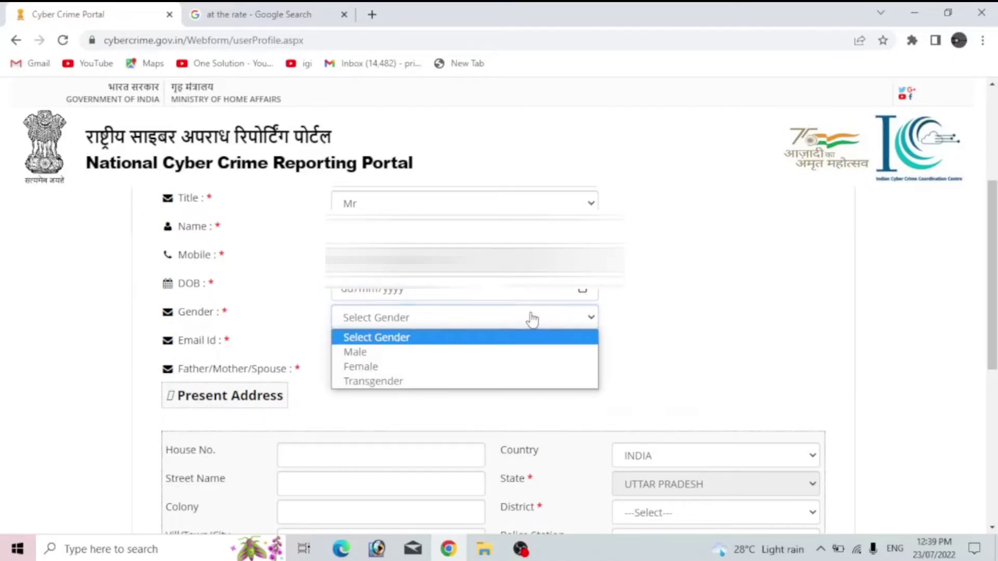
pyautogui.click(480, 354)
pyautogui.scroll(-2, 464, 348)
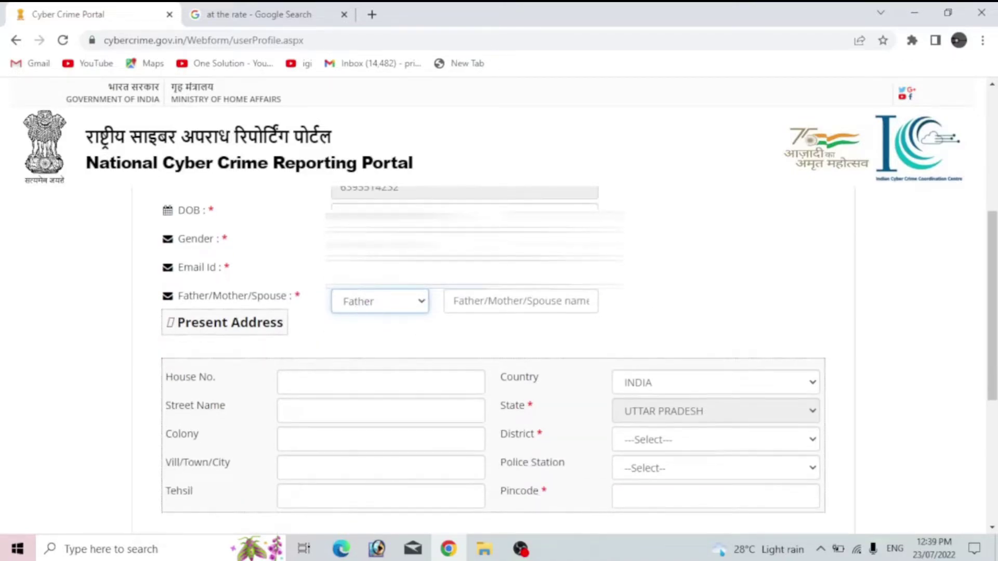
# - Review the Email Id field, the Father/Mother/Spouse choices and the Present Address fields of the profile
pyautogui.click(359, 267)
pyautogui.scroll(-1, 368, 270)
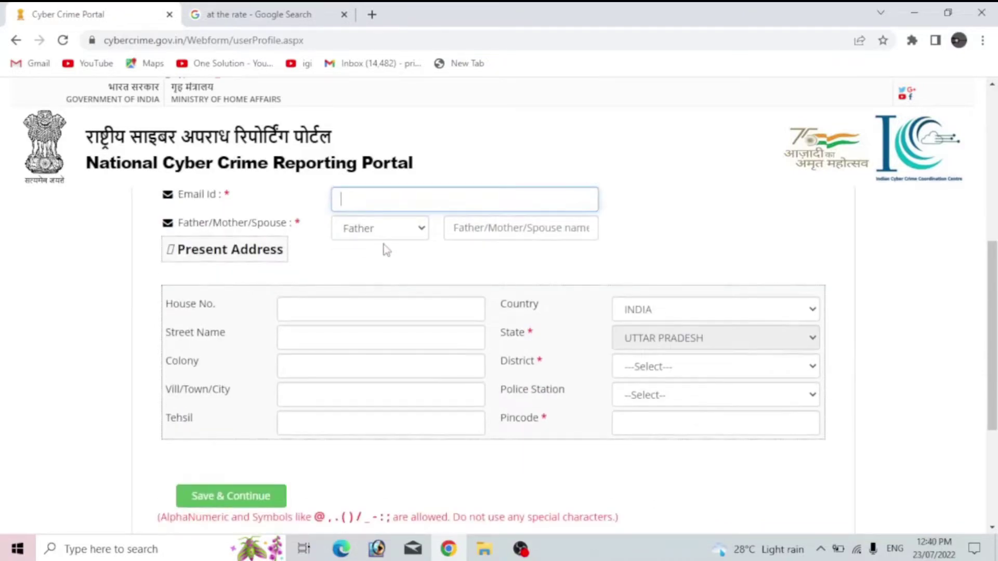
pyautogui.click(387, 235)
pyautogui.click(390, 238)
pyautogui.scroll(-1, 368, 239)
pyautogui.scroll(1, 359, 291)
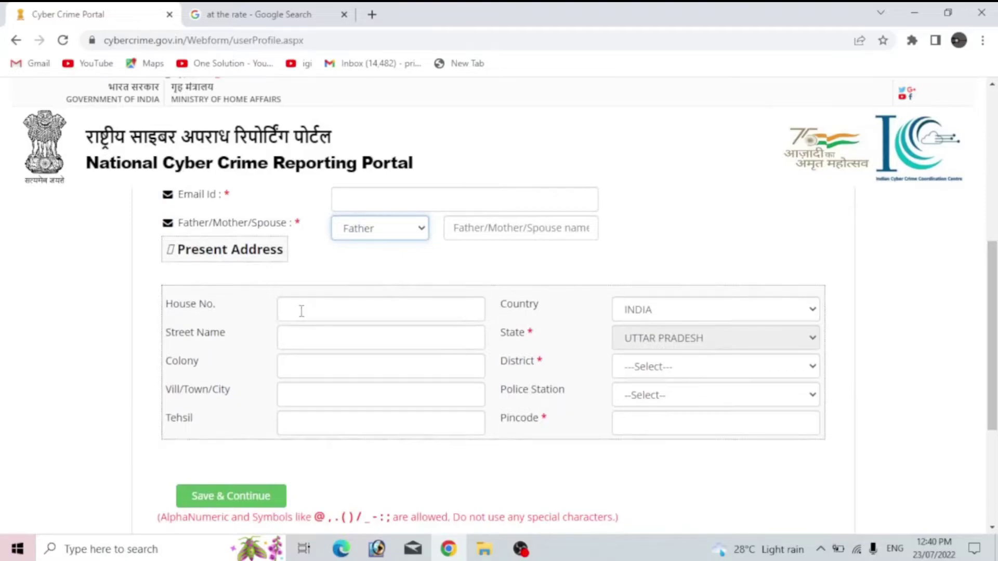
pyautogui.scroll(-2, 341, 328)
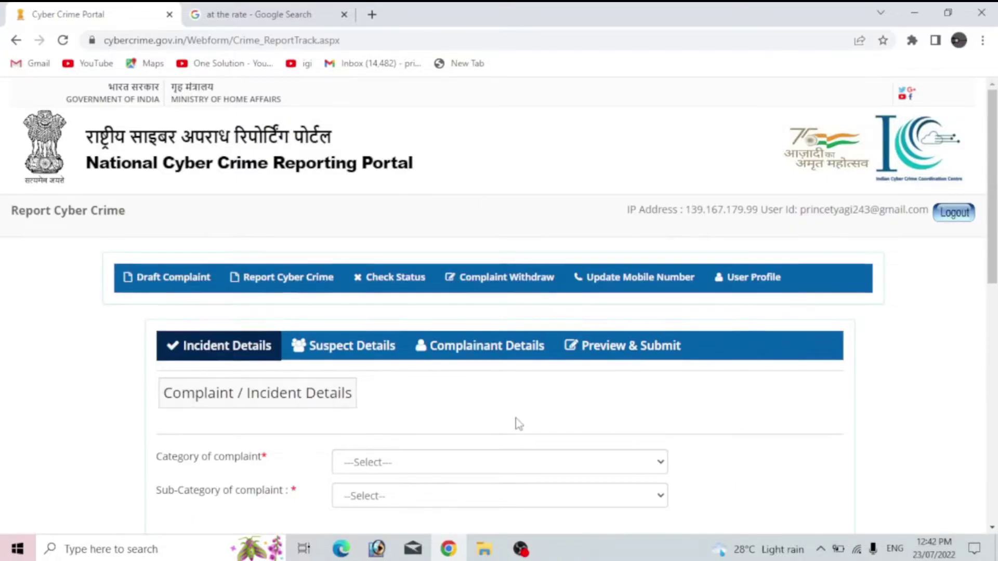
# - Set the complaint category to Online and Social Media Related Crime and the sub-category to Online Job Fraud
pyautogui.scroll(-1, 515, 420)
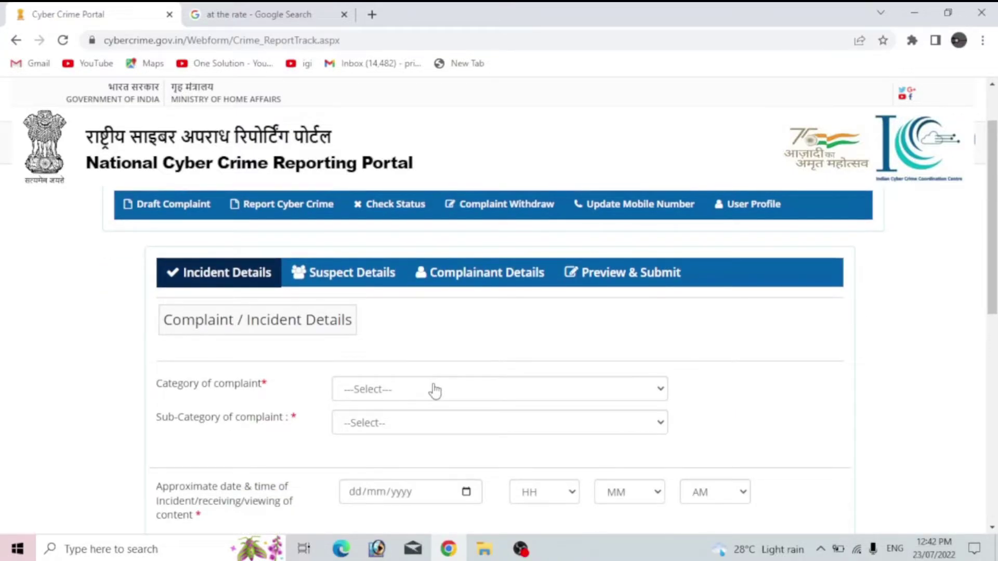
pyautogui.scroll(-1, 511, 346)
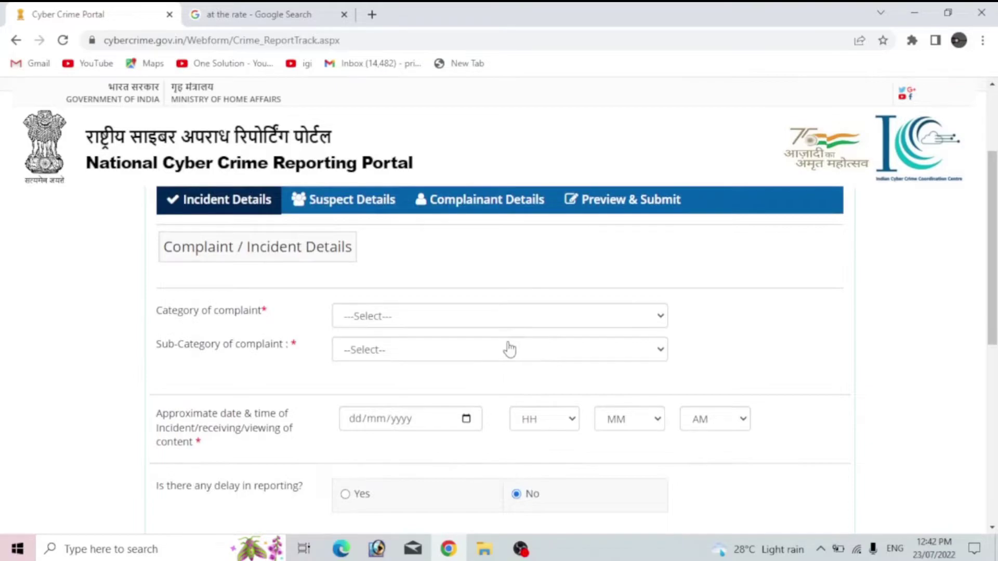
pyautogui.scroll(1, 501, 349)
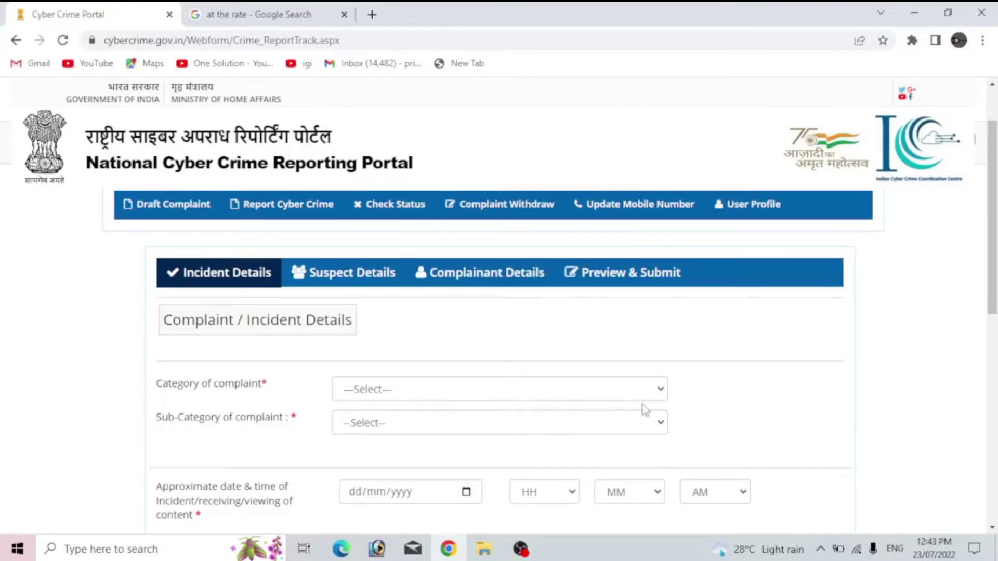
pyautogui.click(660, 391)
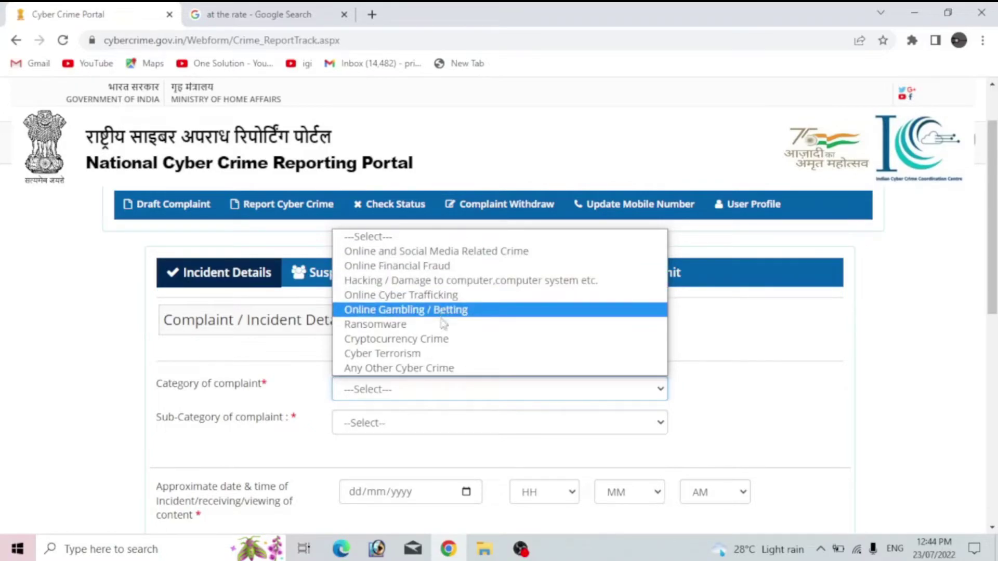
pyautogui.click(445, 256)
pyautogui.scroll(-3, 466, 326)
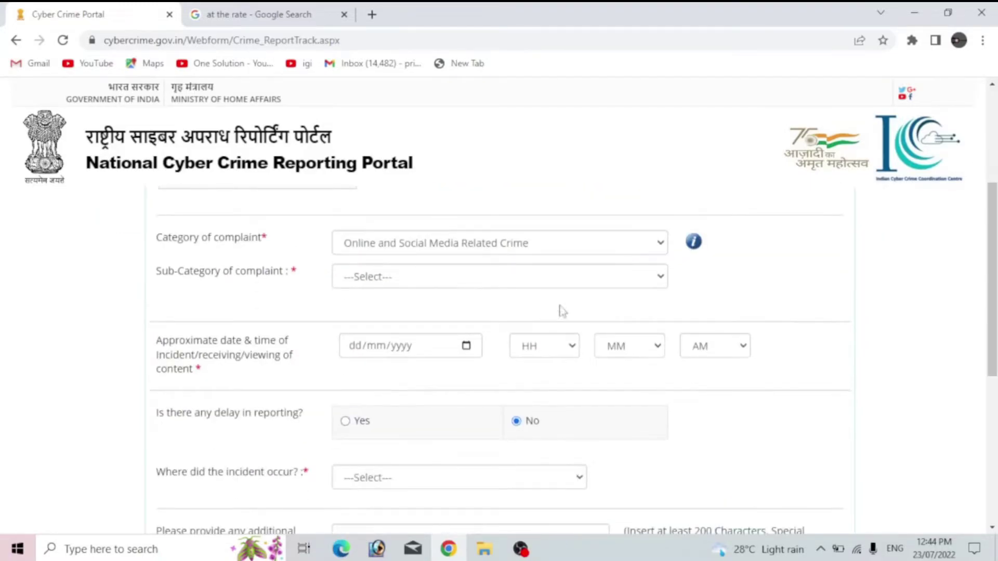
pyautogui.click(580, 291)
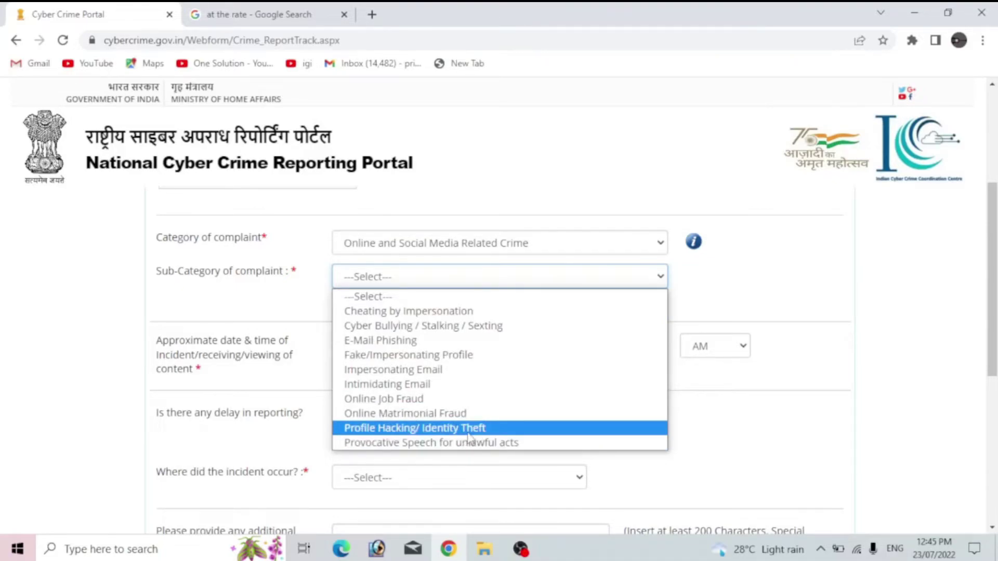
pyautogui.click(420, 405)
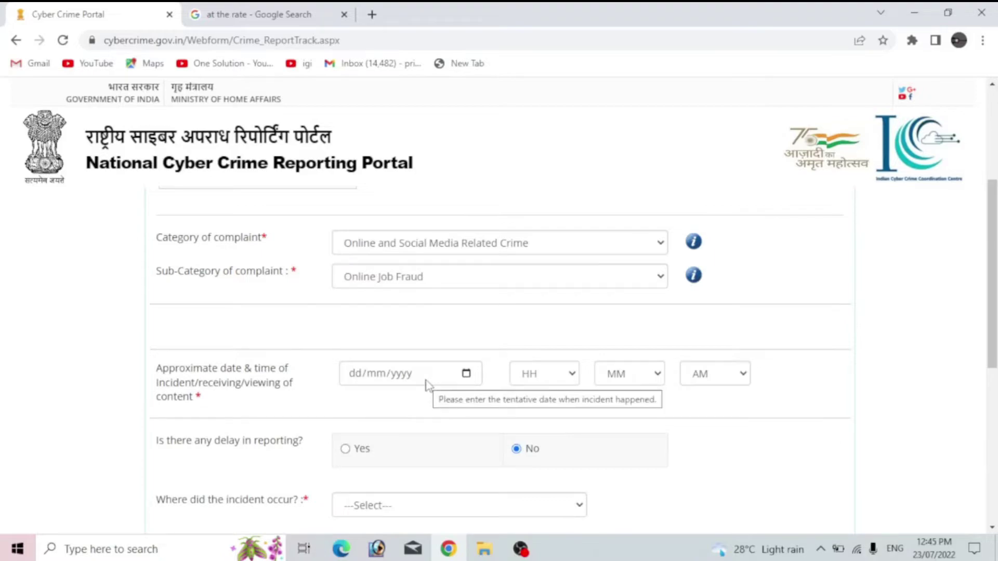
# - Look at the calendar for the approximate date of the incident
pyautogui.scroll(-1, 427, 384)
pyautogui.click(470, 309)
pyautogui.click(520, 328)
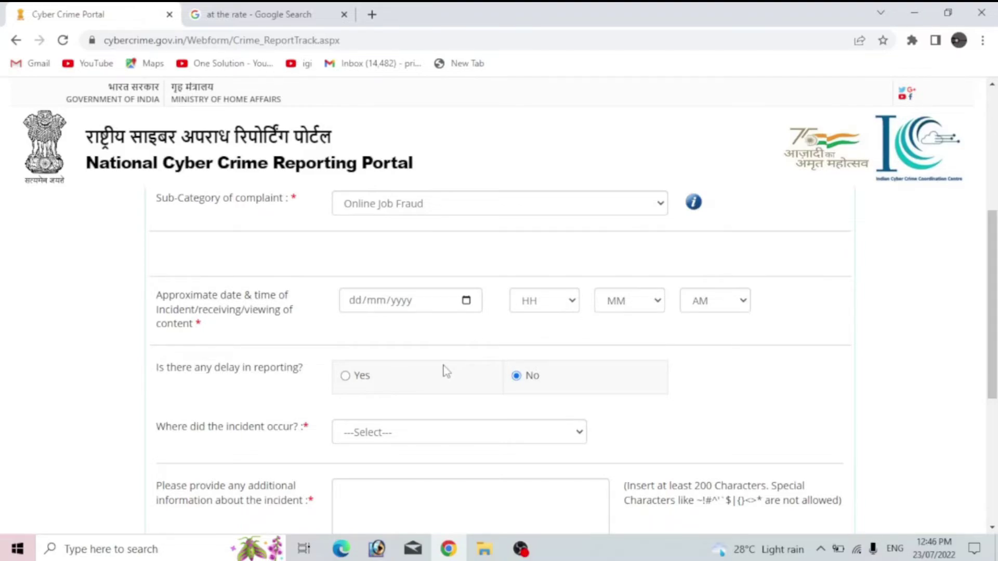
pyautogui.click(347, 377)
pyautogui.scroll(-1, 407, 431)
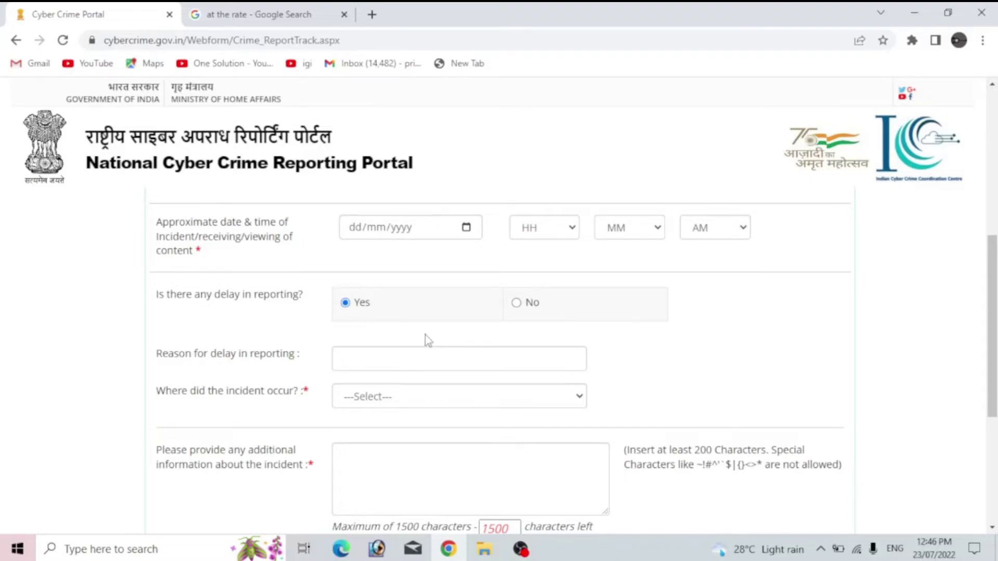
pyautogui.click(516, 303)
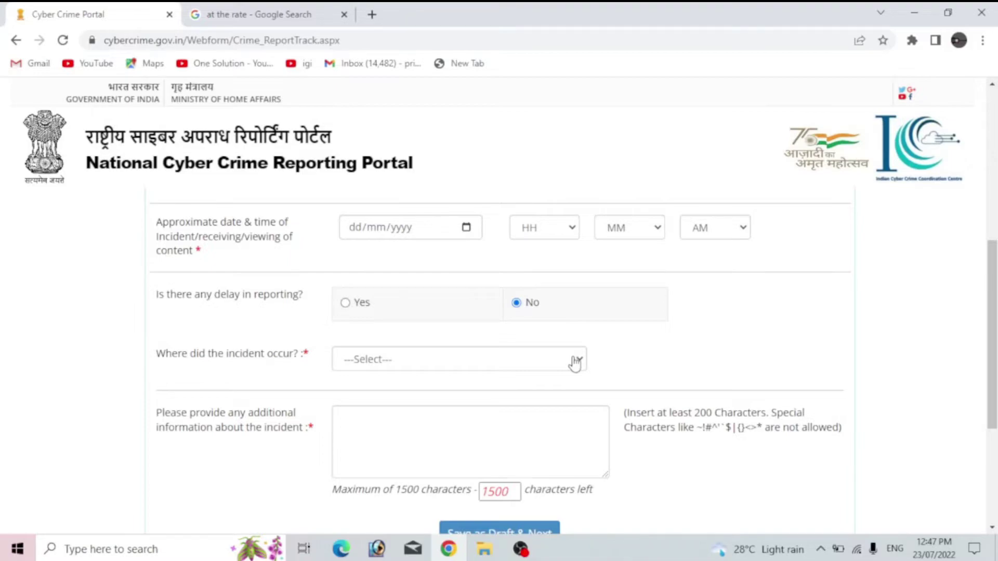
# - Set where the incident occurred to WhatsApp and add the WhatsApp phone number entry to the complaint
pyautogui.click(575, 363)
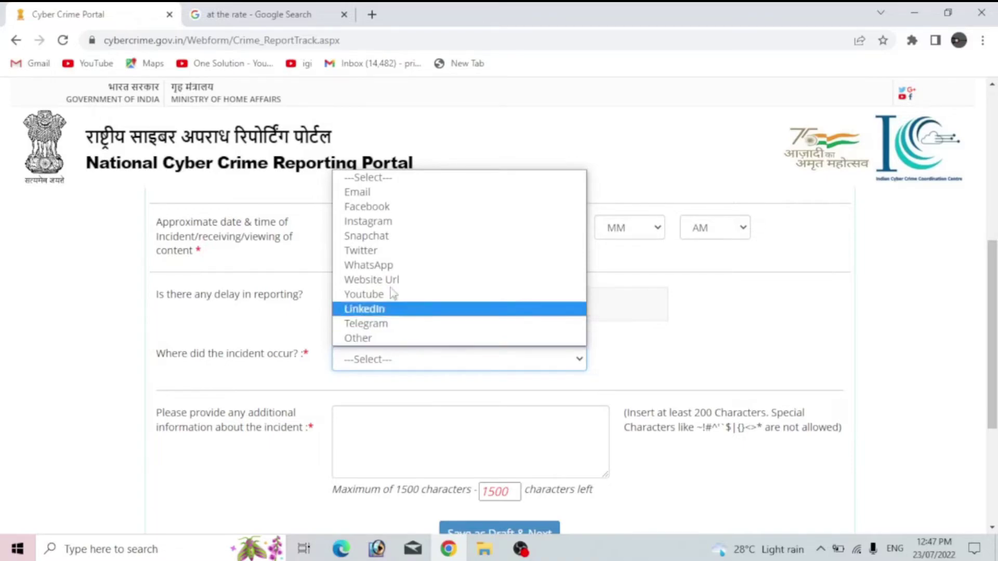
pyautogui.click(394, 265)
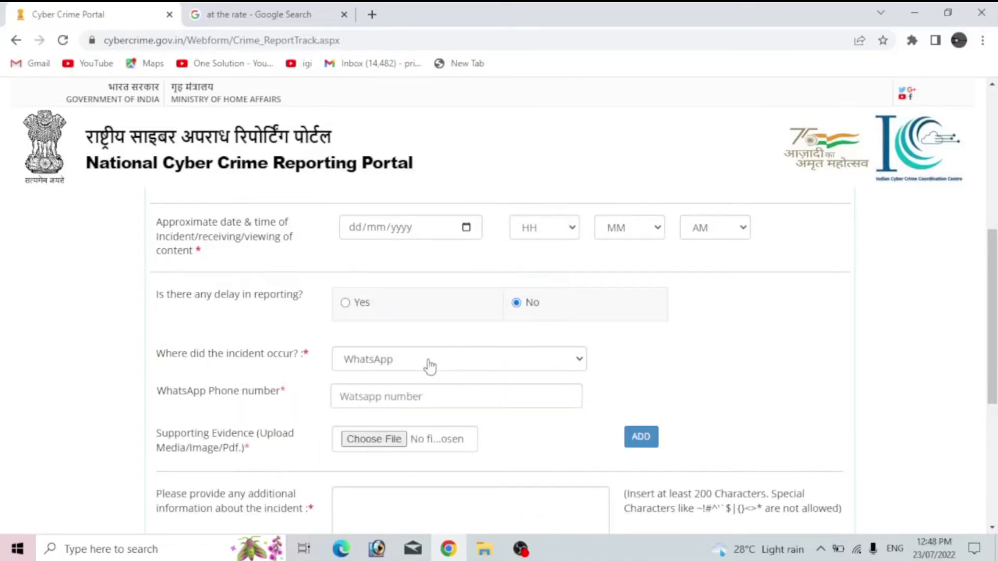
pyautogui.scroll(-1, 439, 357)
pyautogui.click(340, 323)
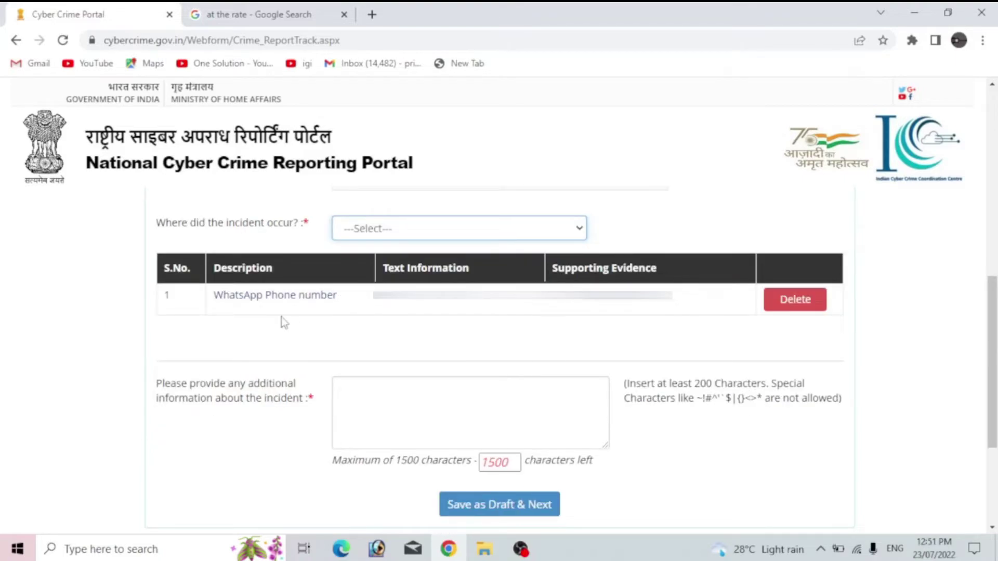
# - Check the WhatsApp entry and the additional information field, and save the incident details as a draft to continue to the suspect details
pyautogui.moveTo(209, 298); pyautogui.dragTo(678, 312)
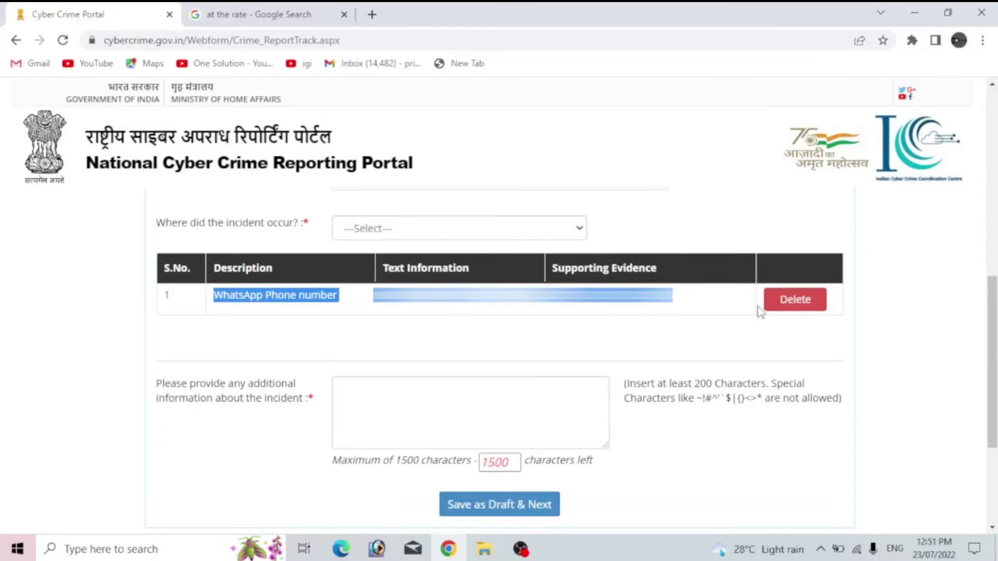
pyautogui.click(575, 234)
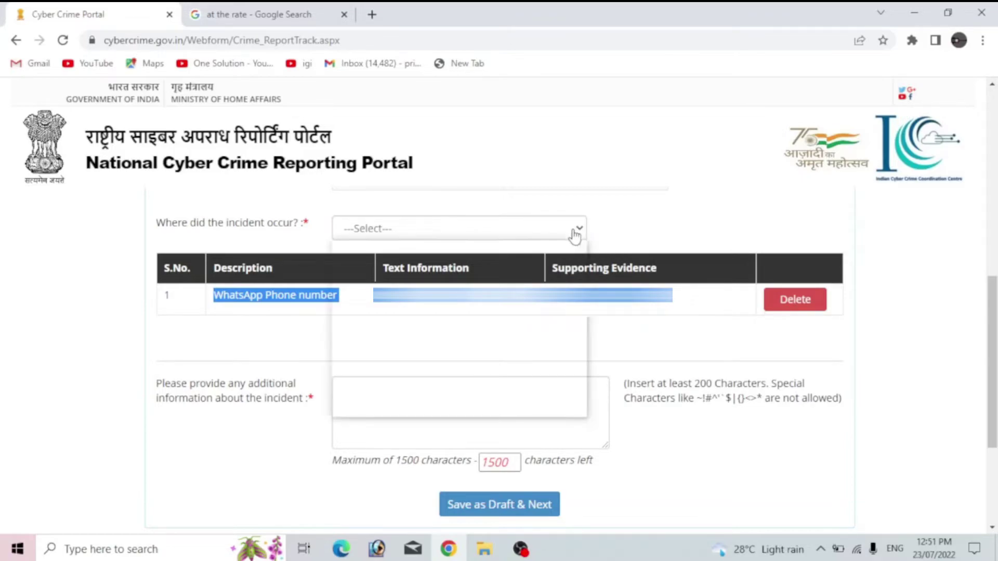
pyautogui.click(434, 410)
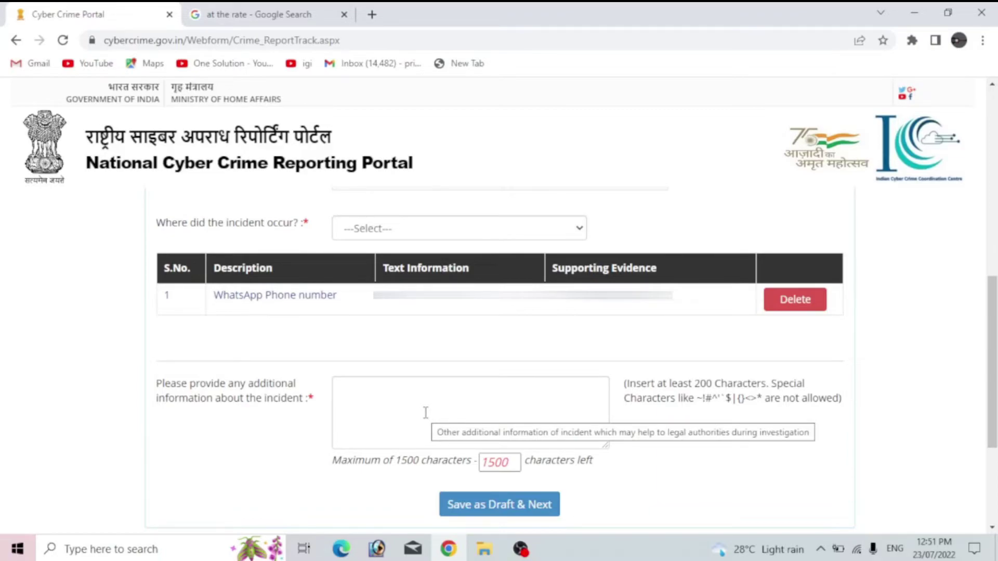
pyautogui.scroll(-1, 473, 440)
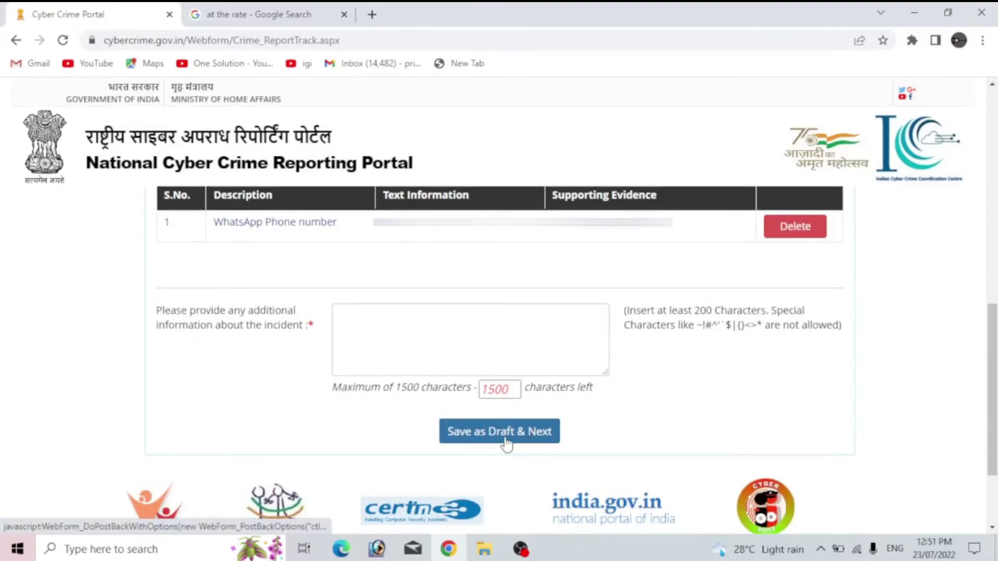
pyautogui.click(507, 443)
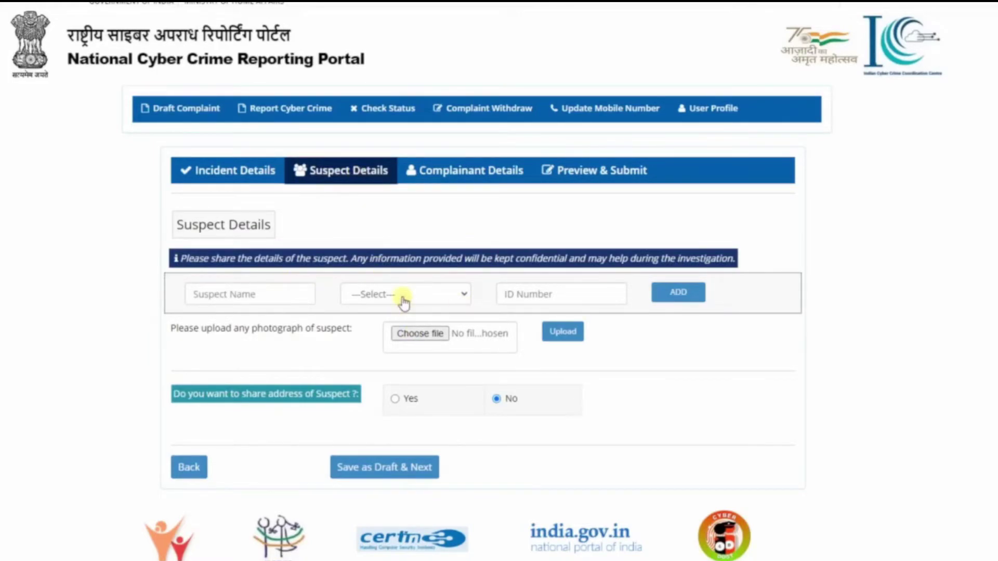
# - Add a suspect by entering the suspect's name, choosing Email as the ID type and filling in the suspect's e-mail address
pyautogui.click(259, 293)
pyautogui.write('Demo')
pyautogui.click(411, 294)
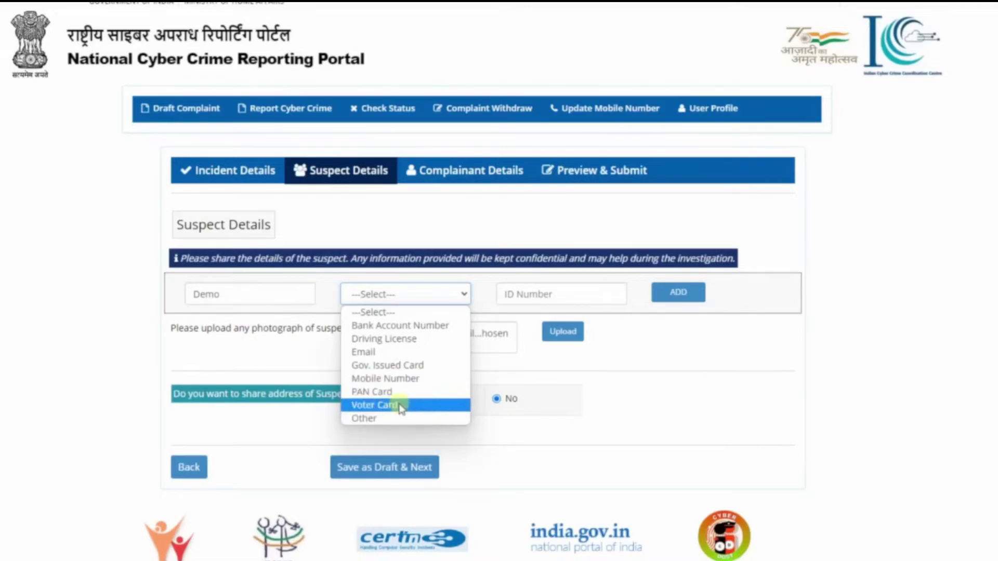
pyautogui.click(363, 352)
pyautogui.click(551, 296)
pyautogui.write('dem')
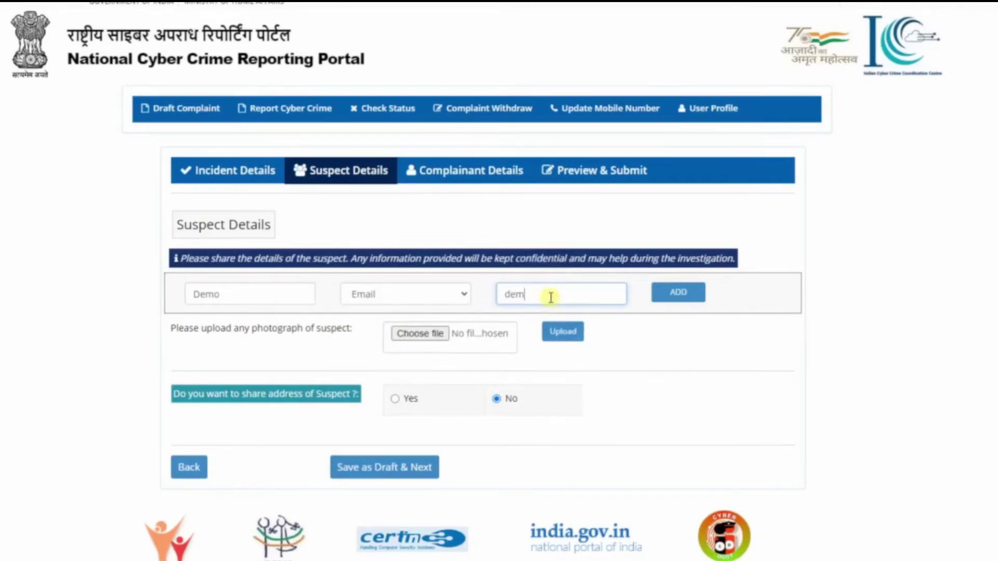
pyautogui.write('o@demo.com')
pyautogui.click(673, 295)
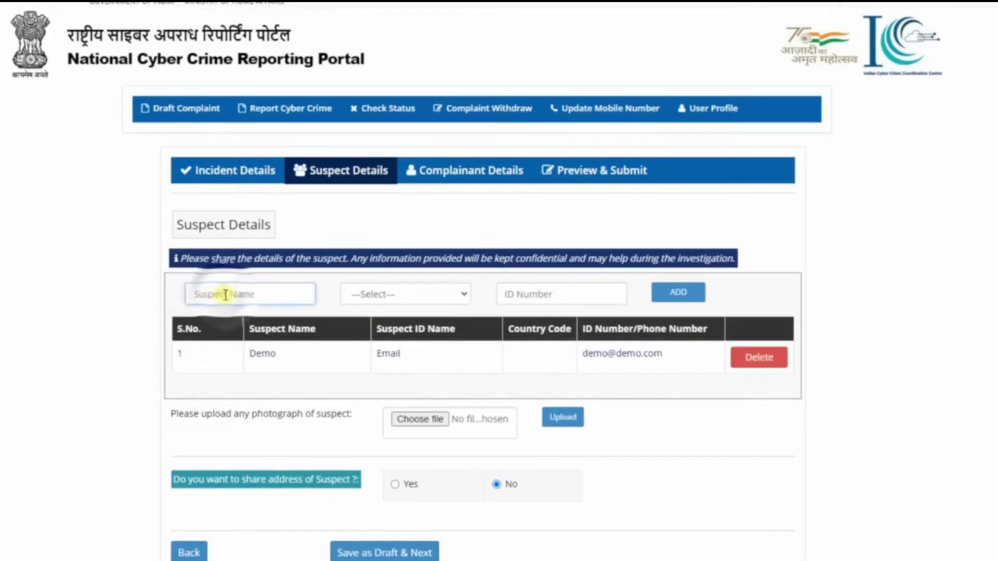
# - Look over the suspect ID types and save the suspect details as a draft to continue to the complainant details
pyautogui.click(378, 294)
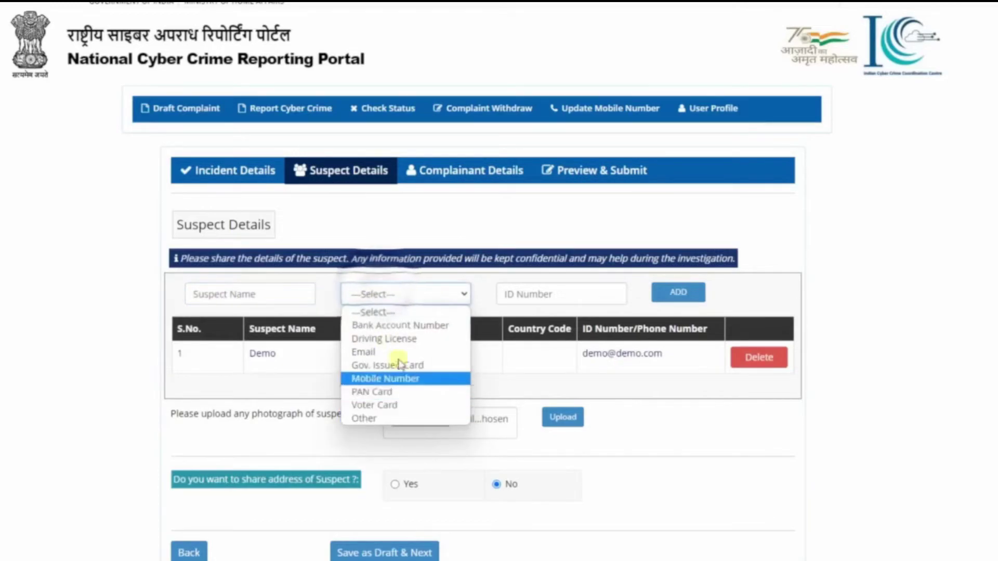
pyautogui.click(541, 294)
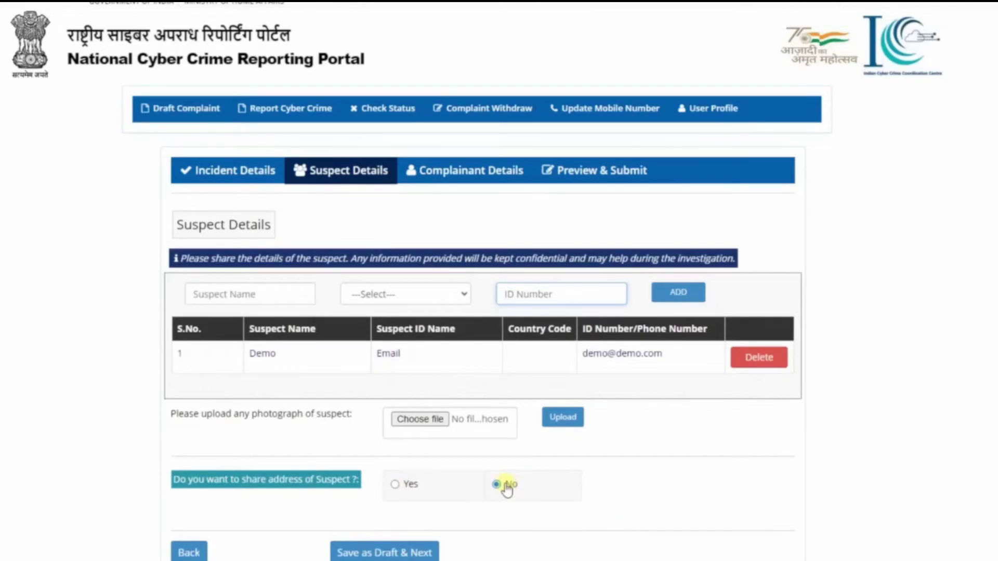
pyautogui.click(400, 551)
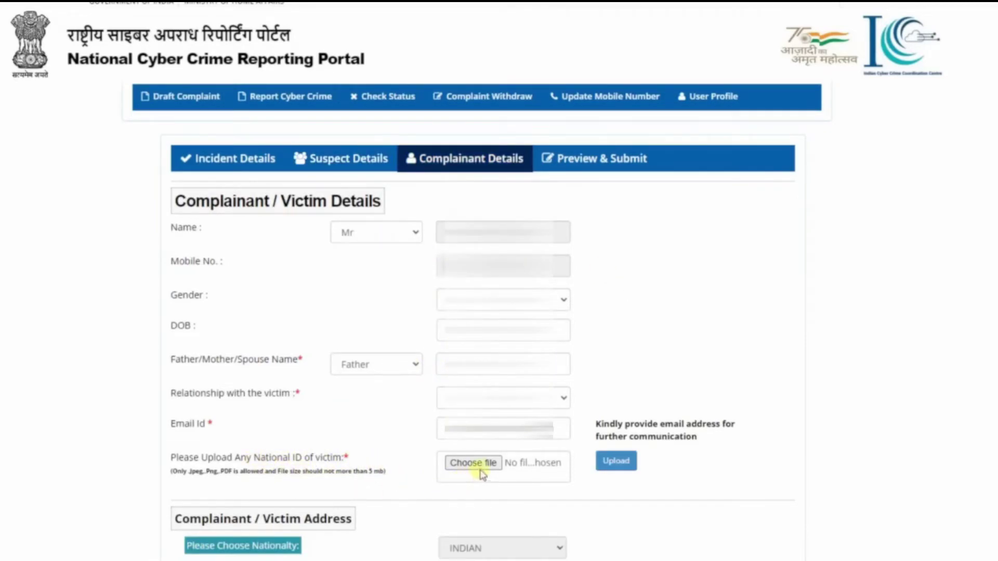
# - Save and preview the complainant details, agree to the false-information acknowledgement and submit the complaint
pyautogui.scroll(-8, 379, 255)
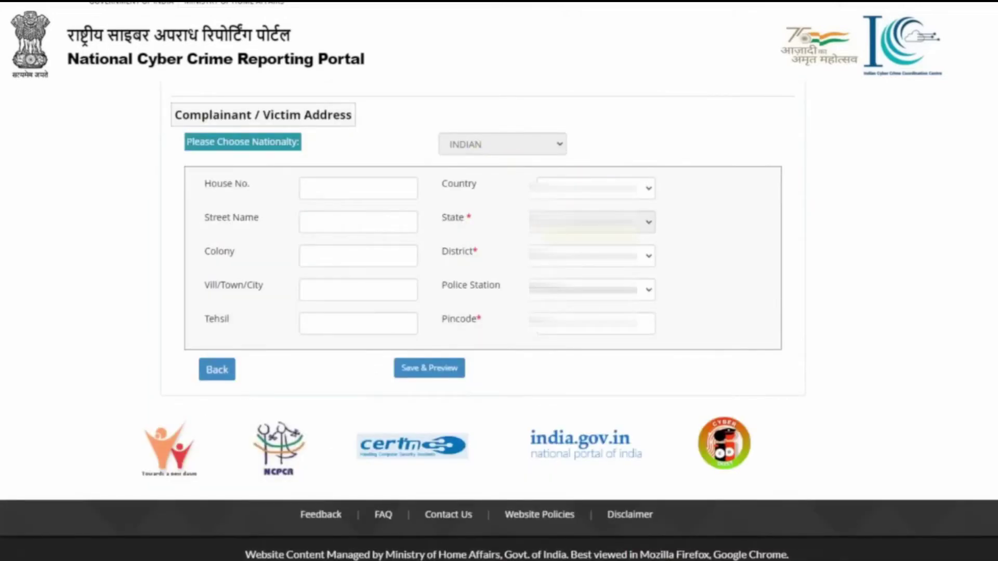
pyautogui.click(437, 369)
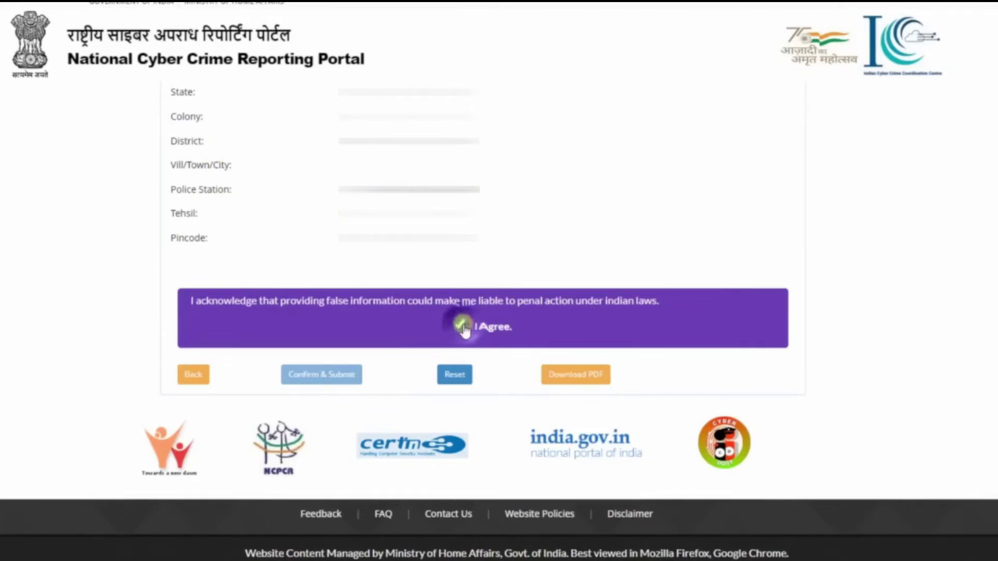
pyautogui.click(461, 326)
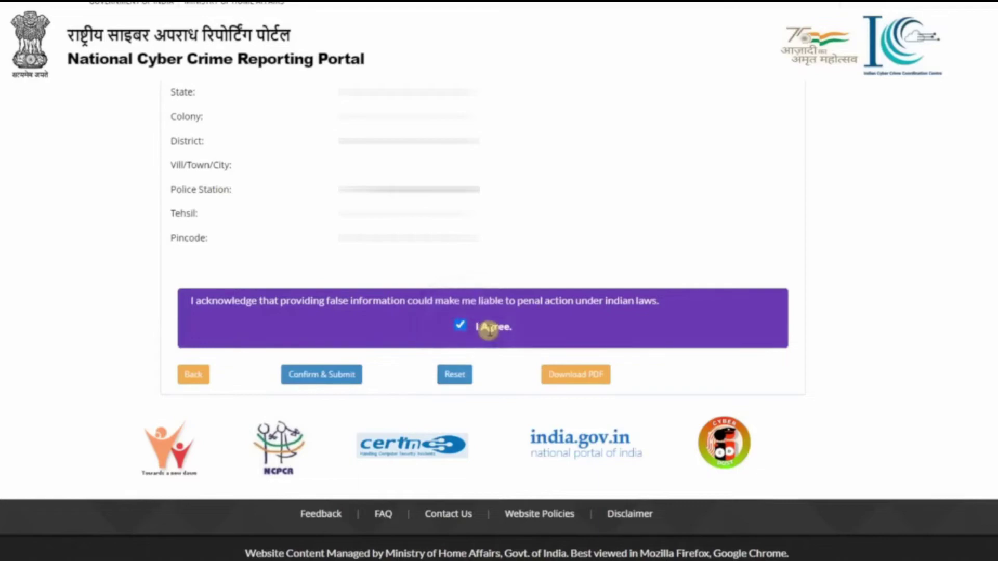
pyautogui.click(314, 381)
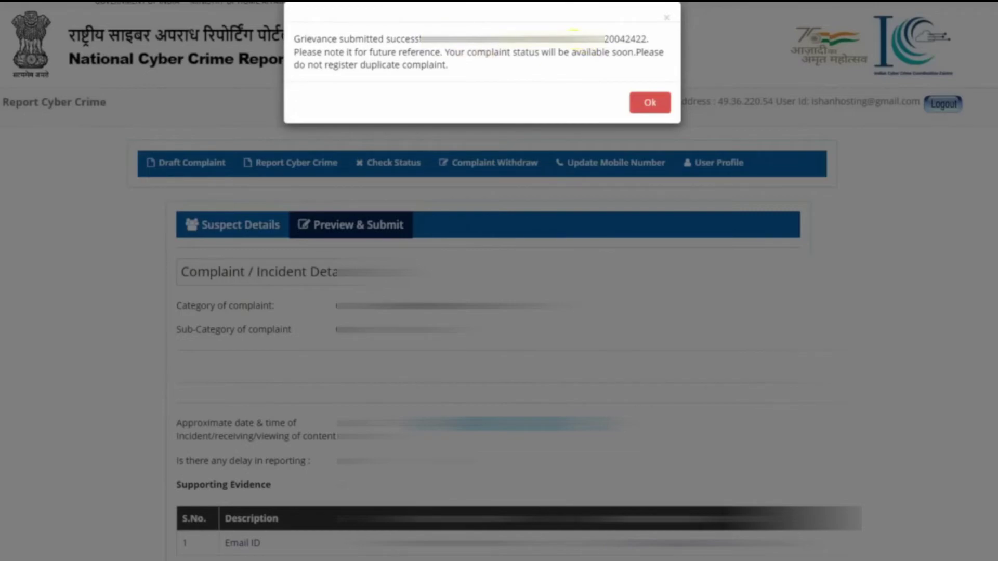
# - Highlight the complaint's acknowledgement number, dismiss the submission message and download the complaint as a PDF
pyautogui.moveTo(529, 39); pyautogui.dragTo(648, 38)
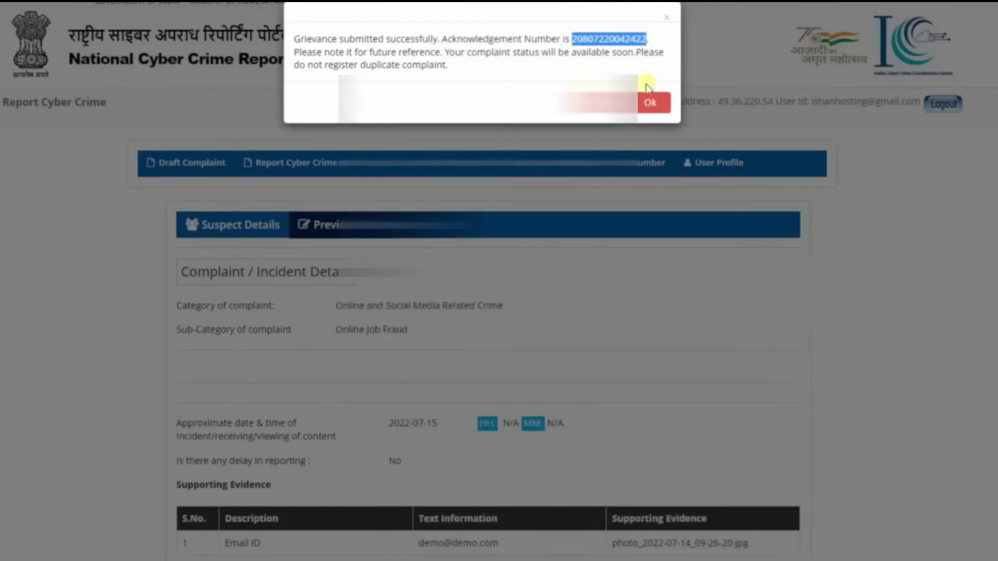
pyautogui.click(650, 102)
pyautogui.click(579, 379)
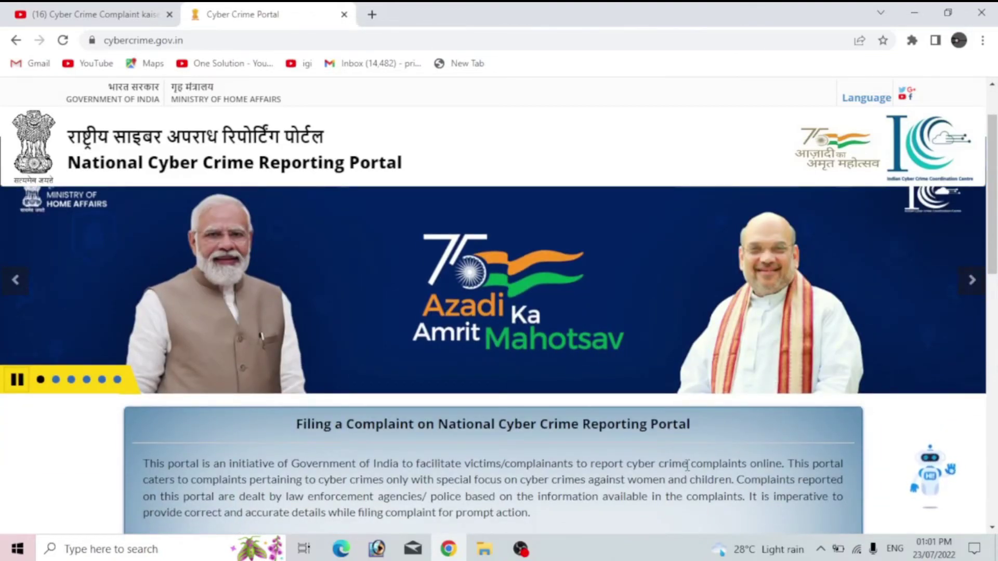
# - Open the complaint status tracking page from the portal's home page
pyautogui.scroll(-3, 686, 464)
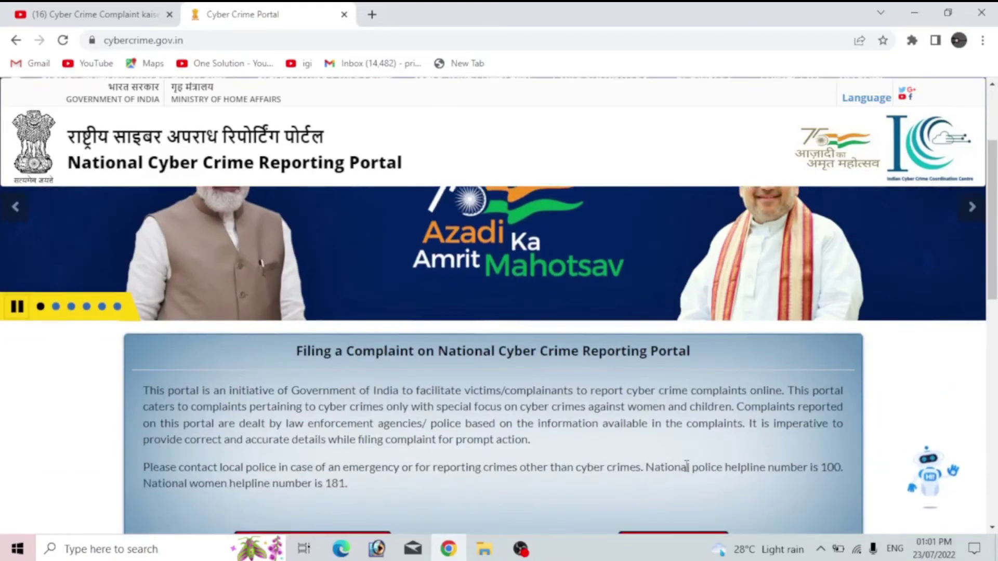
pyautogui.scroll(1, 687, 455)
pyautogui.scroll(1, 686, 455)
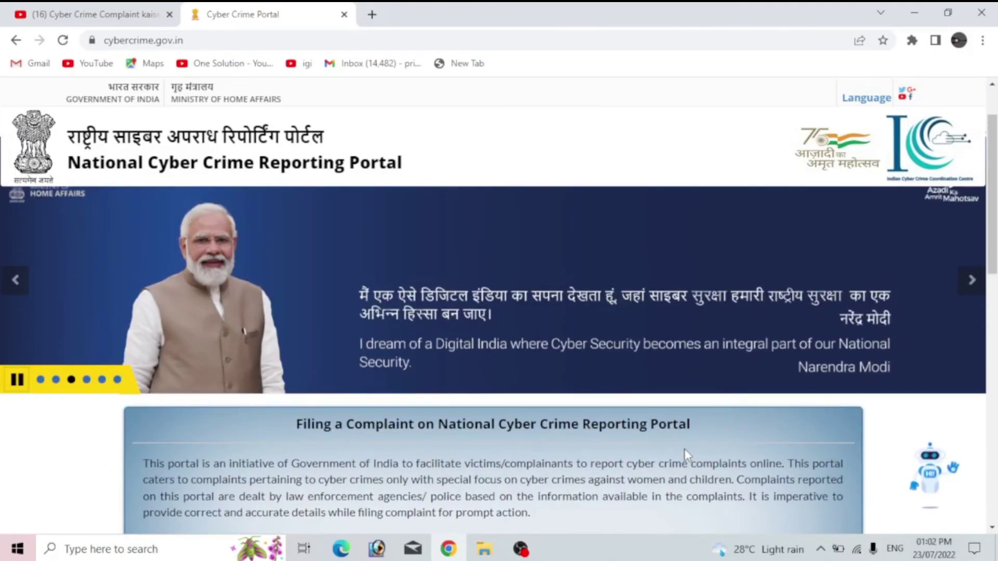
pyautogui.scroll(1, 685, 448)
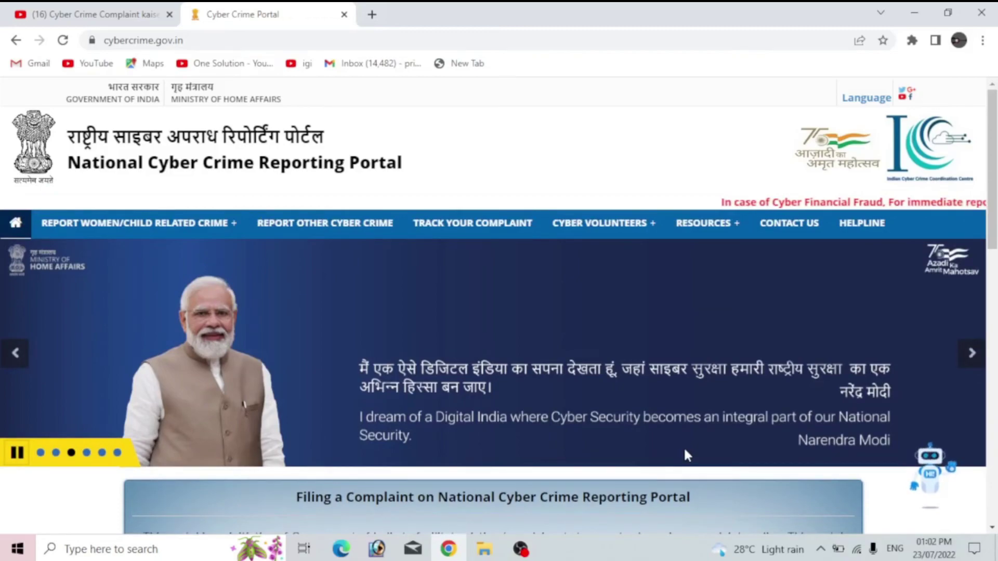
pyautogui.scroll(-1, 764, 487)
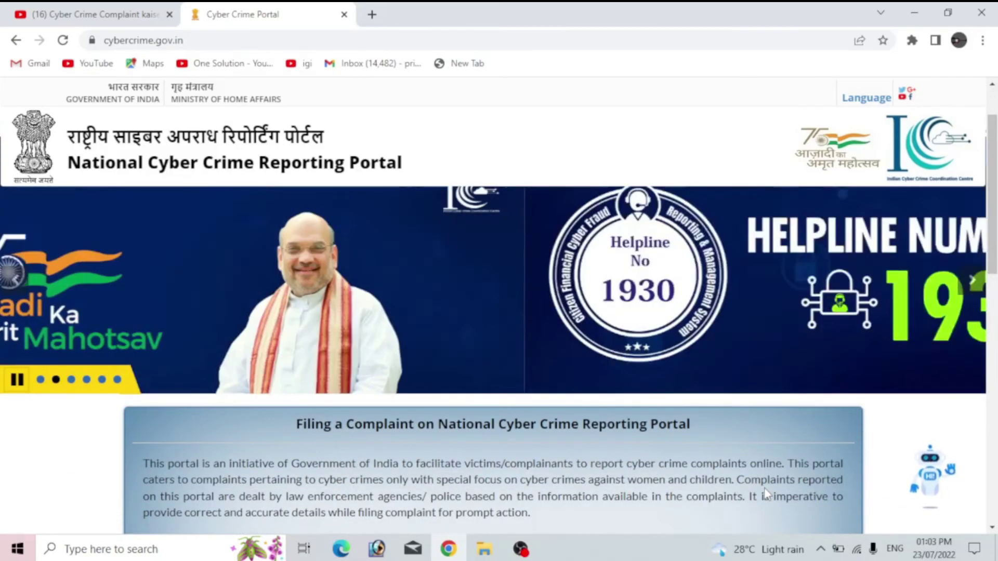
pyautogui.scroll(-2, 764, 487)
pyautogui.scroll(1, 764, 488)
pyautogui.scroll(2, 764, 487)
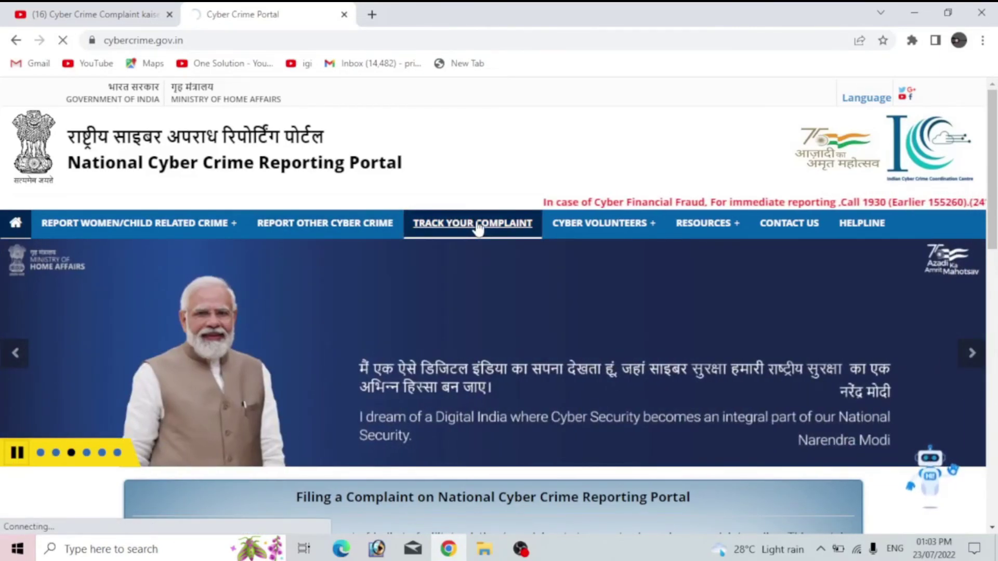
pyautogui.click(477, 227)
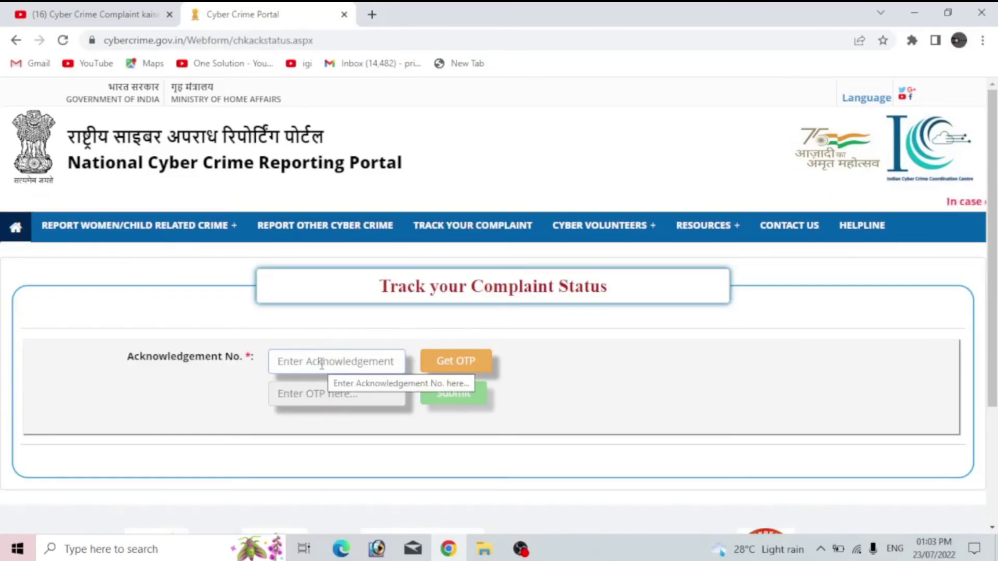